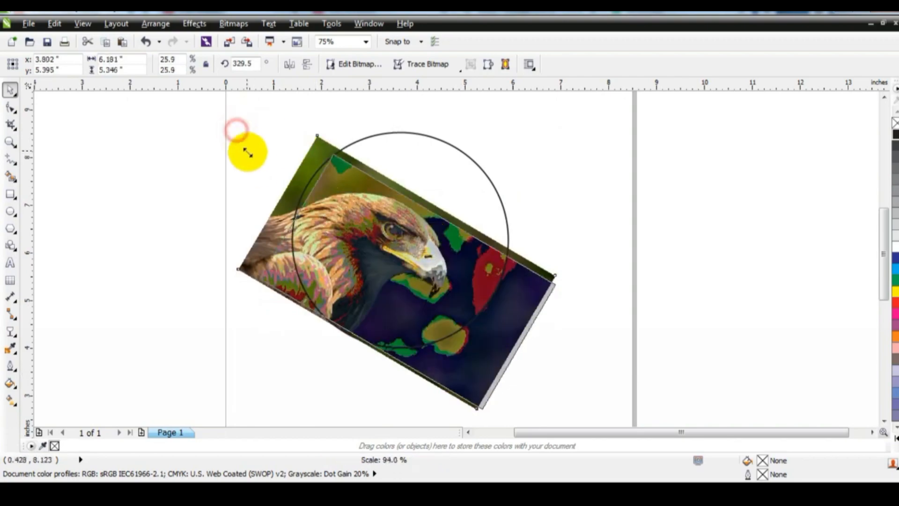
Scale the rotated eagle photo to 19% and position it over the lower half of the circle.
{"action": "mouse_move", "coordinate": [485, 331]}
{"action": "left_mouse_down"}
{"action": "mouse_move", "coordinate": [481, 344]}
{"action": "mouse_move", "coordinate": [479, 334]}
{"action": "left_mouse_up"}
{"action": "left_click_drag", "start_coordinate": [552, 415], "coordinate": [510, 374]}
{"action": "left_click_drag", "start_coordinate": [451, 326], "coordinate": [461, 326]}
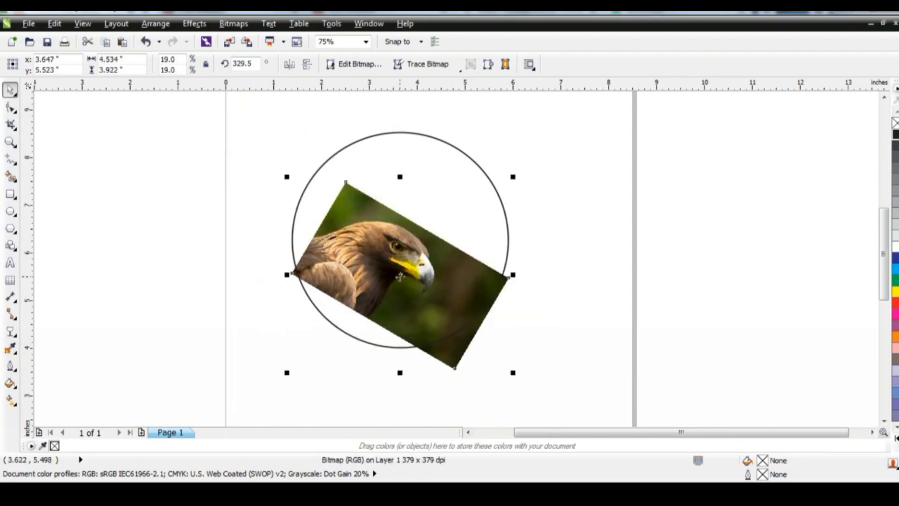
{"action": "left_click_drag", "start_coordinate": [400, 276], "coordinate": [405, 282]}
{"action": "left_click", "coordinate": [560, 285]}
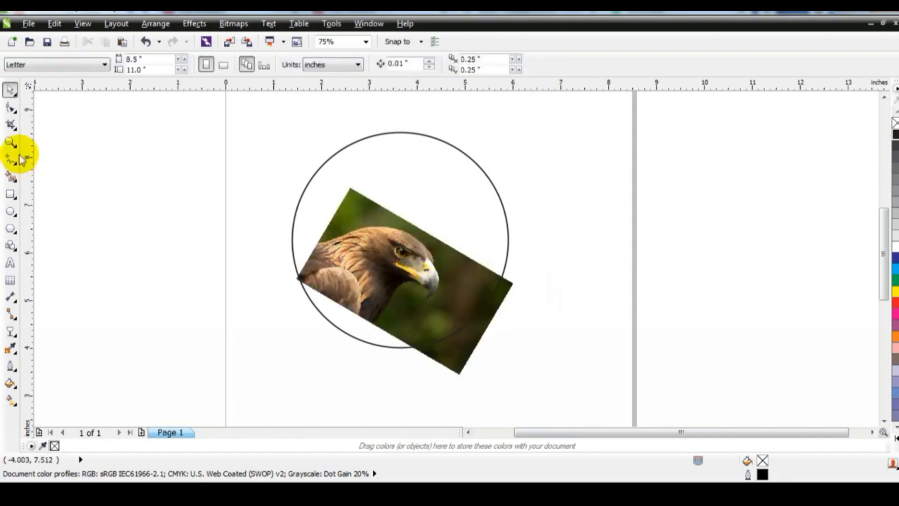
Draw a connected straight-line outline from below the circle through the eagle's chin, beak tip and forehead, ending past the circle's opposite edge.
{"action": "left_click", "coordinate": [10, 142]}
{"action": "left_click_drag", "start_coordinate": [279, 120], "coordinate": [574, 374]}
{"action": "left_click_drag", "start_coordinate": [257, 193], "coordinate": [593, 385]}
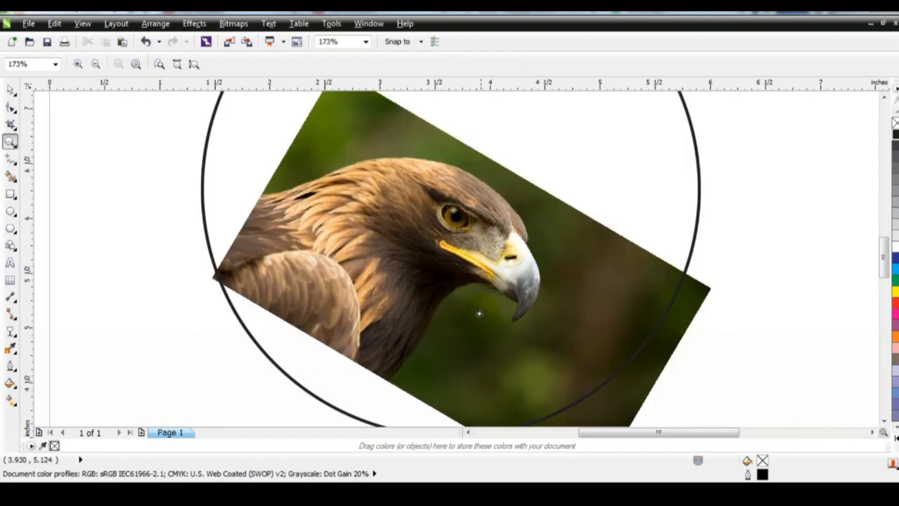
{"action": "left_click", "coordinate": [10, 161]}
{"action": "left_click", "coordinate": [526, 242]}
{"action": "left_click", "coordinate": [207, 244]}
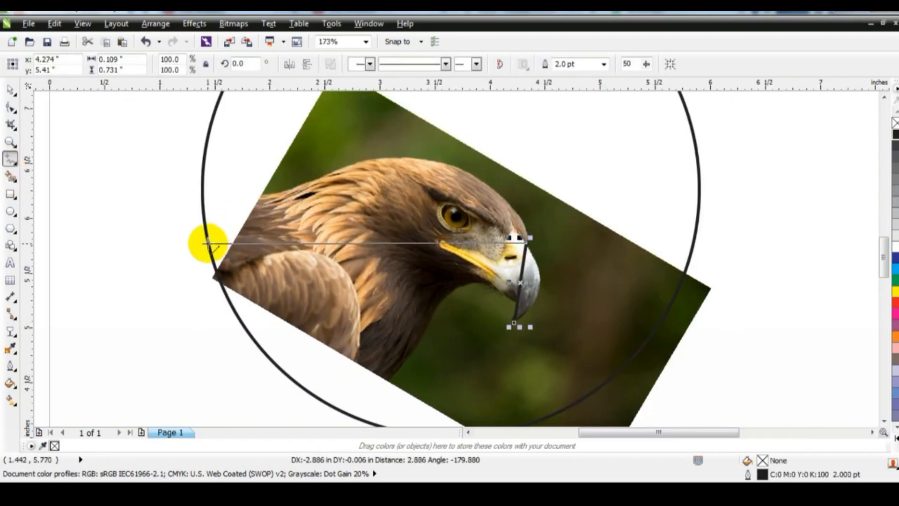
{"action": "double_click", "coordinate": [144, 279]}
{"action": "left_click", "coordinate": [509, 296]}
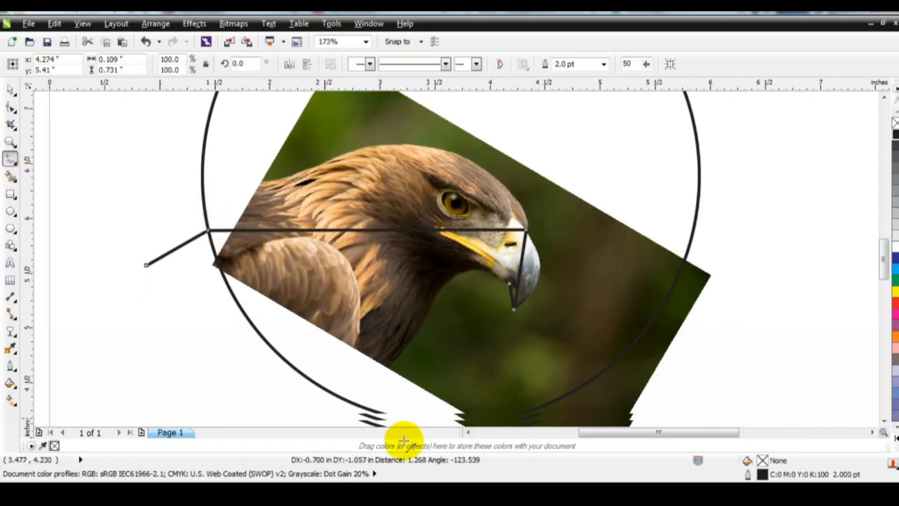
Convert the outline's straight segments to curves and bend the beak segments to follow the eagle's hooked beak.
{"action": "left_click", "coordinate": [10, 107]}
{"action": "left_click_drag", "start_coordinate": [158, 135], "coordinate": [586, 407]}
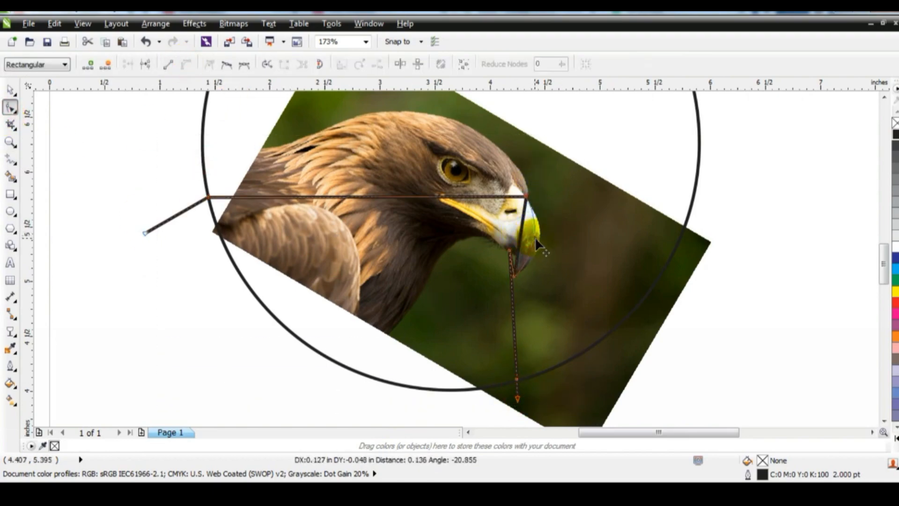
{"action": "left_click_drag", "start_coordinate": [535, 238], "coordinate": [539, 238]}
{"action": "left_click", "coordinate": [11, 142]}
{"action": "left_click_drag", "start_coordinate": [468, 207], "coordinate": [593, 303]}
{"action": "left_click", "coordinate": [10, 107]}
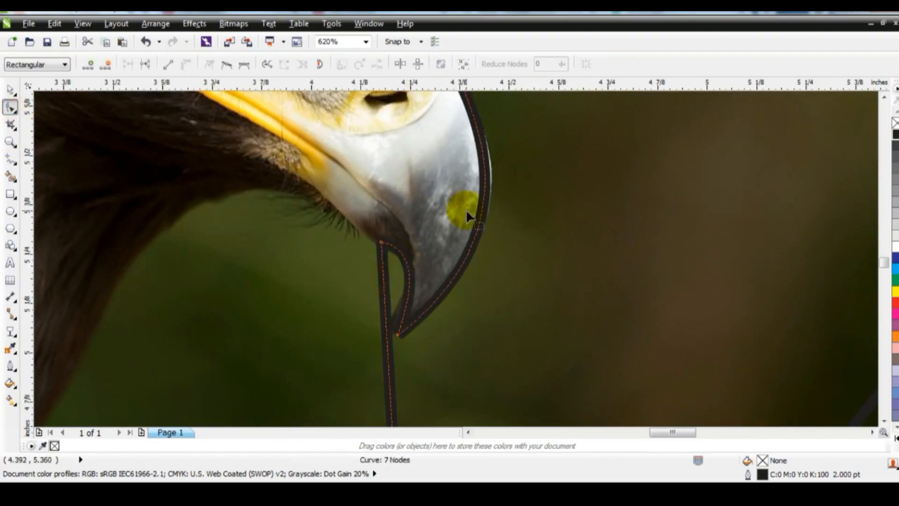
Bend the segment between the chin and the circle's lower edge into a rounded throat curve.
{"action": "key", "text": "F3"}
{"action": "left_click_drag", "start_coordinate": [429, 269], "coordinate": [355, 294]}
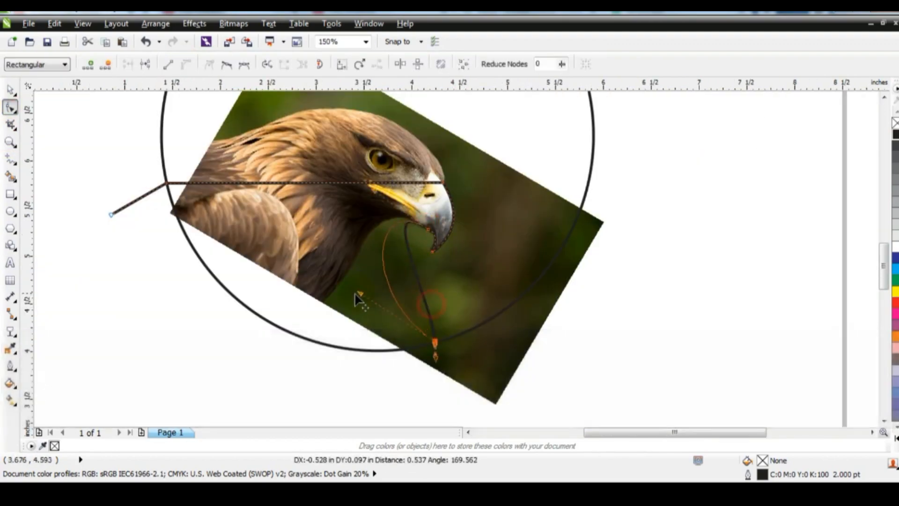
{"action": "left_click_drag", "start_coordinate": [291, 323], "coordinate": [295, 321]}
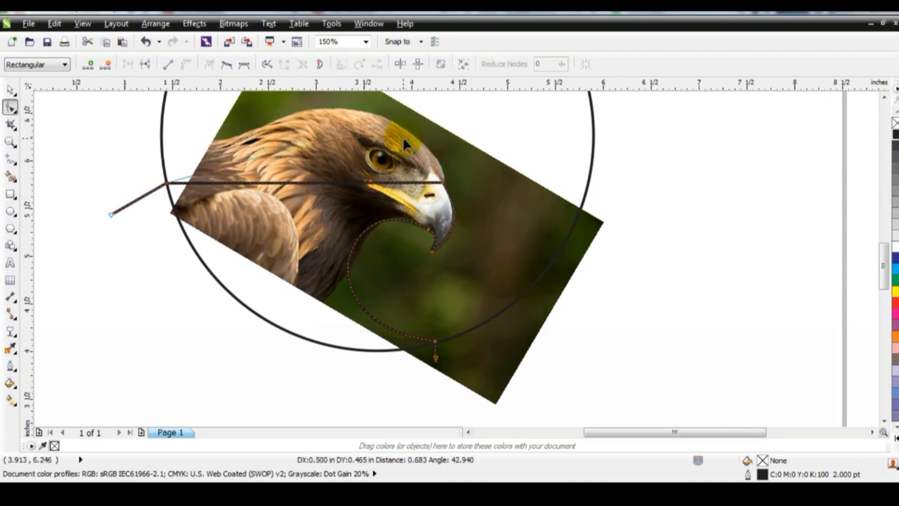
Bend the long segment from the beak to the circle's edge into an arch following the top of the head.
{"action": "left_click_drag", "start_coordinate": [403, 138], "coordinate": [403, 139]}
{"action": "left_click", "coordinate": [170, 154]}
{"action": "left_click_drag", "start_coordinate": [298, 147], "coordinate": [279, 99]}
{"action": "left_click_drag", "start_coordinate": [438, 134], "coordinate": [451, 133]}
{"action": "left_click_drag", "start_coordinate": [278, 99], "coordinate": [277, 122]}
Move the eagle photo off the drawing to an empty area beside the circle.
{"action": "key", "text": "F3"}
{"action": "left_click", "coordinate": [9, 90]}
{"action": "left_click", "coordinate": [156, 273]}
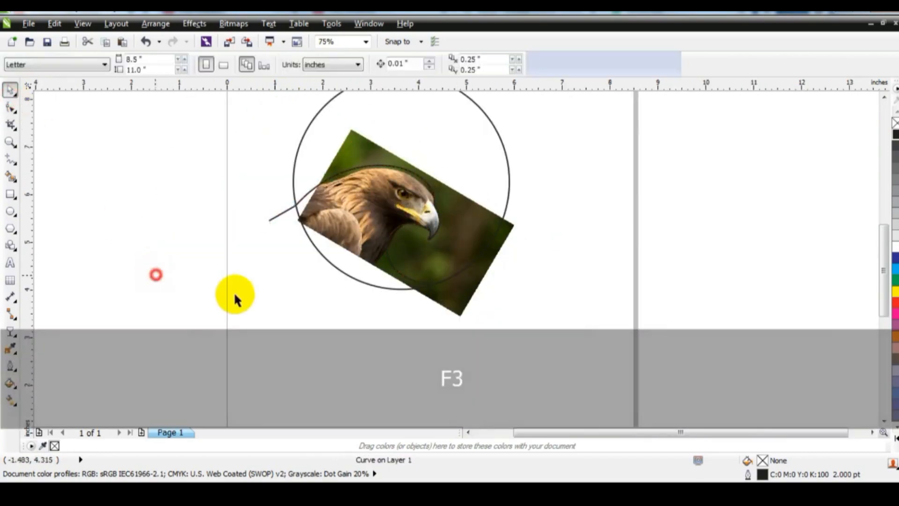
{"action": "left_click_drag", "start_coordinate": [495, 255], "coordinate": [725, 255]}
{"action": "key", "text": "F3"}
{"action": "key", "text": "Escape"}
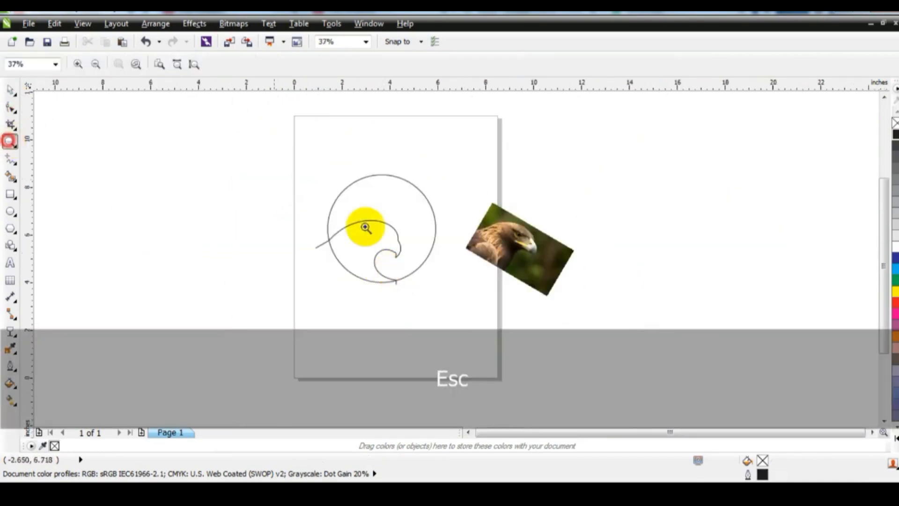
{"action": "left_click_drag", "start_coordinate": [297, 165], "coordinate": [512, 297]}
{"action": "left_click", "coordinate": [11, 88]}
{"action": "left_click", "coordinate": [93, 244]}
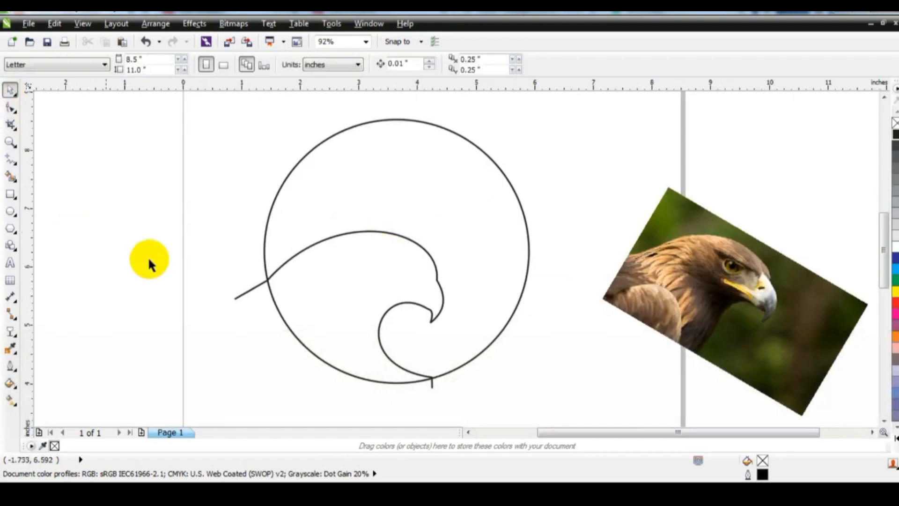
Duplicate the circle, shrink the copy to about 3.06 inches and position it inside the original near its lower edge.
{"action": "right_click", "coordinate": [386, 187]}
{"action": "left_click", "coordinate": [416, 139]}
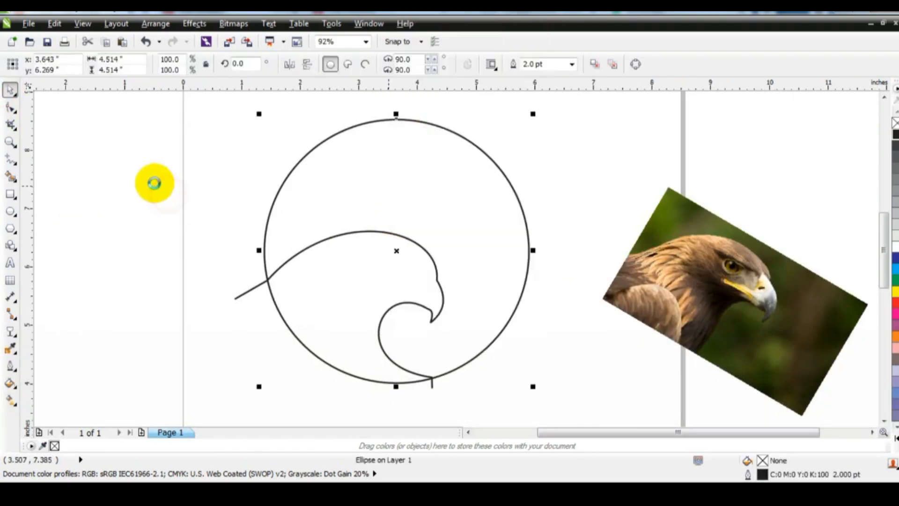
{"action": "left_click", "coordinate": [155, 183]}
{"action": "right_click", "coordinate": [157, 185]}
{"action": "left_click", "coordinate": [171, 238]}
{"action": "left_click_drag", "start_coordinate": [533, 114], "coordinate": [510, 151]}
{"action": "left_click_drag", "start_coordinate": [465, 195], "coordinate": [482, 226]}
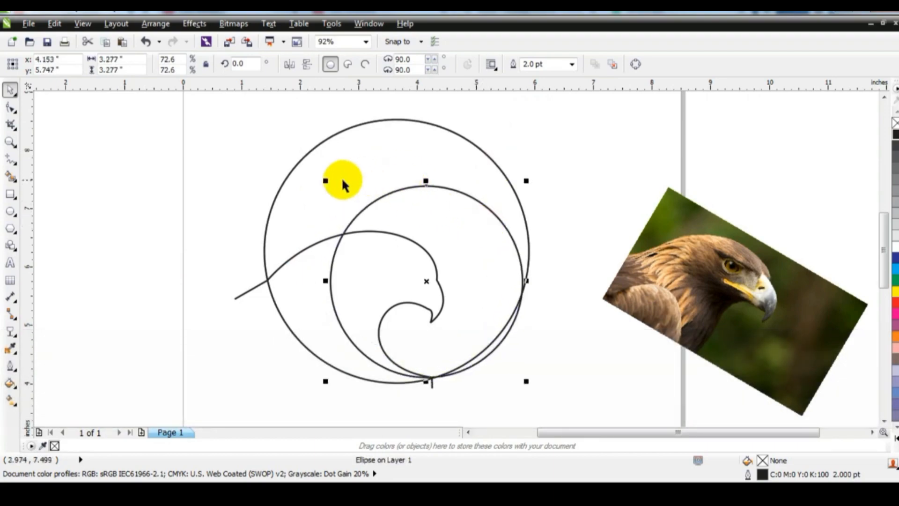
{"action": "left_click_drag", "start_coordinate": [526, 181], "coordinate": [514, 192]}
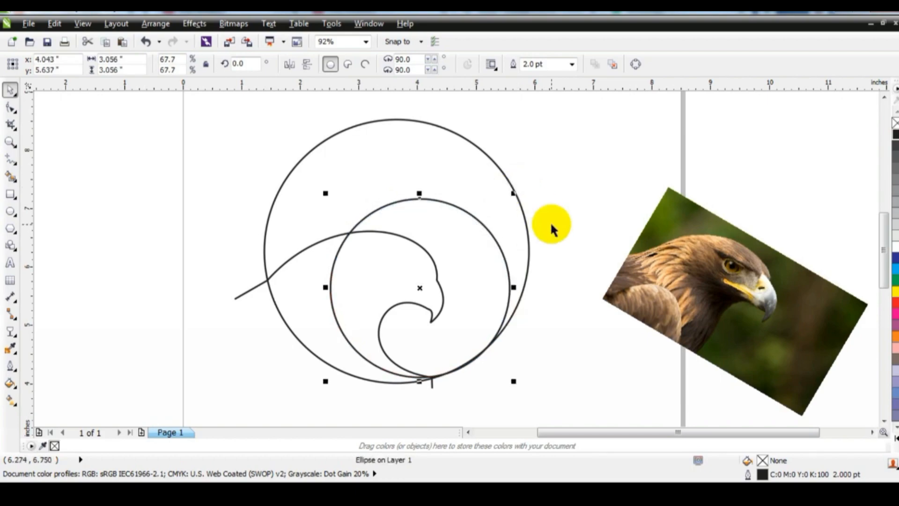
Smart-fill the head, neck and outer crescent regions with 50% black.
{"action": "left_click", "coordinate": [10, 177]}
{"action": "left_click", "coordinate": [357, 291]}
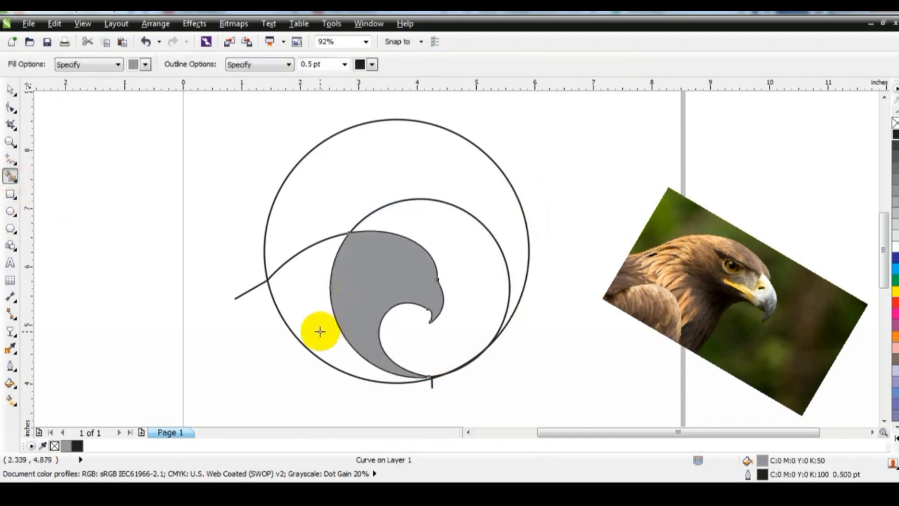
{"action": "left_click", "coordinate": [319, 327]}
{"action": "left_click", "coordinate": [326, 217]}
Delete the original head outline and both construction circles, keeping the filled shapes.
{"action": "left_click", "coordinate": [9, 92]}
{"action": "left_click", "coordinate": [140, 279]}
{"action": "left_click", "coordinate": [239, 297]}
{"action": "key", "text": "Delete"}
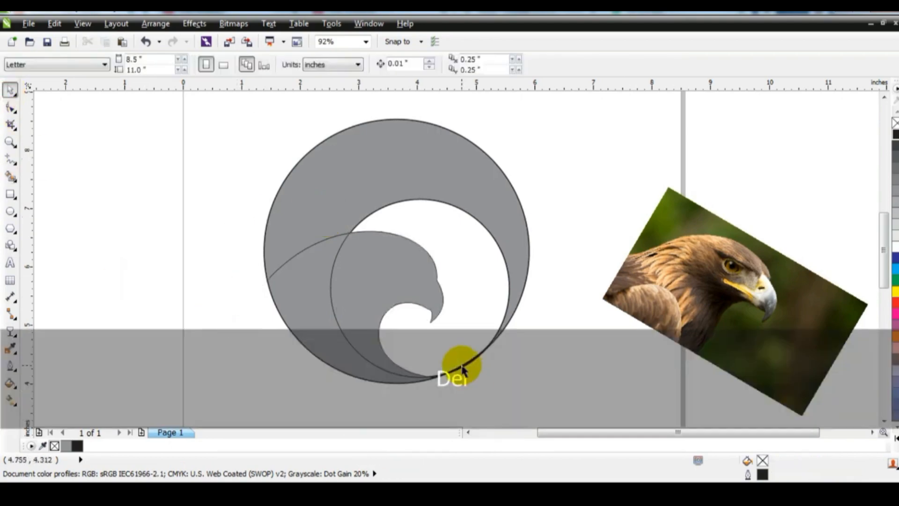
{"action": "left_click", "coordinate": [461, 367]}
{"action": "key", "text": "Delete"}
{"action": "left_click", "coordinate": [473, 360]}
{"action": "key", "text": "Delete"}
Weld the filled head, neck and outer crescent shapes into one shape.
{"action": "left_click", "coordinate": [409, 302]}
{"action": "left_click", "coordinate": [297, 295], "text": "shift"}
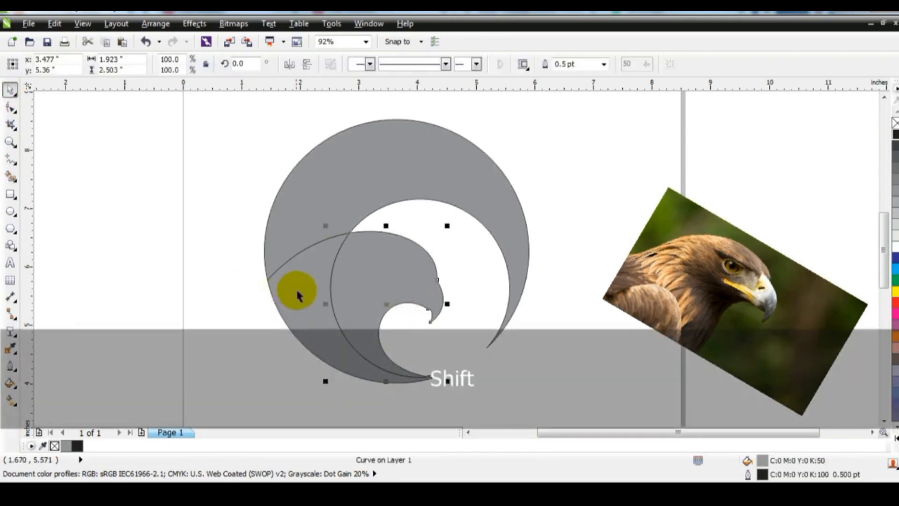
{"action": "left_click", "coordinate": [315, 205], "text": "shift"}
{"action": "left_click", "coordinate": [411, 65]}
Remove the fill from the welded shape and set its outline width to 2.0 pt.
{"action": "left_click", "coordinate": [894, 124]}
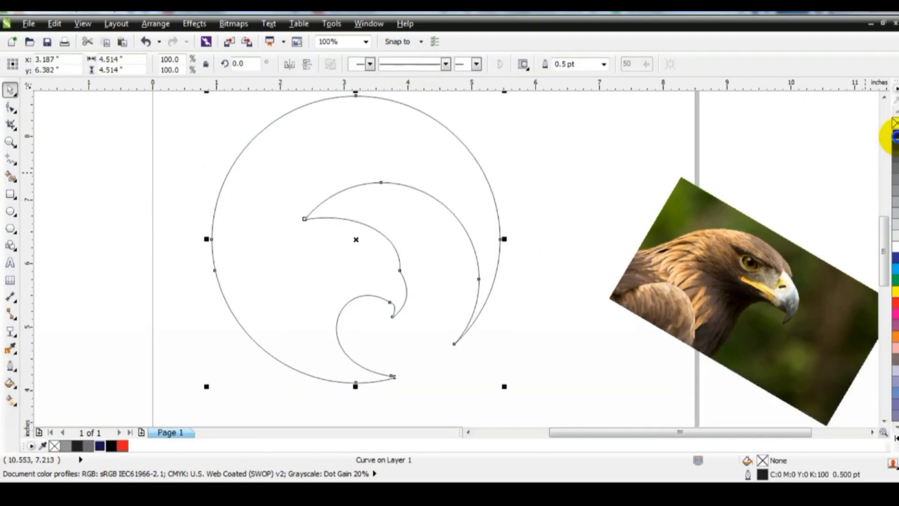
{"action": "left_click", "coordinate": [604, 64]}
{"action": "left_click", "coordinate": [581, 126]}
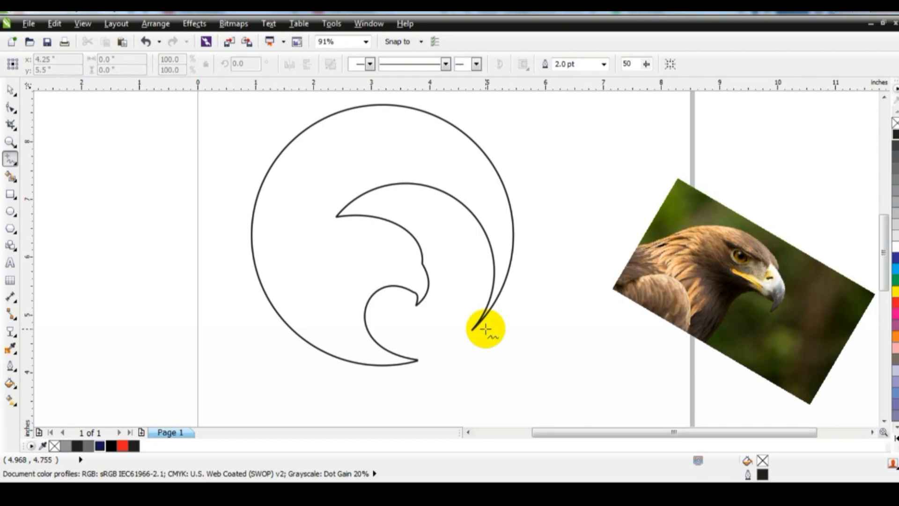
Draw a connected straight-line path from the crown back to a feather notch, continuing down past the circle's lower edge.
{"action": "left_click", "coordinate": [376, 207]}
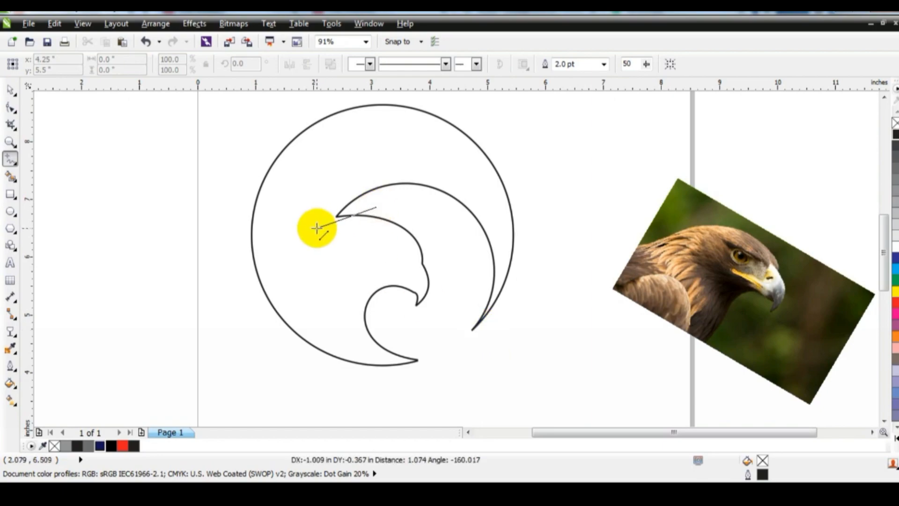
{"action": "left_click", "coordinate": [314, 233]}
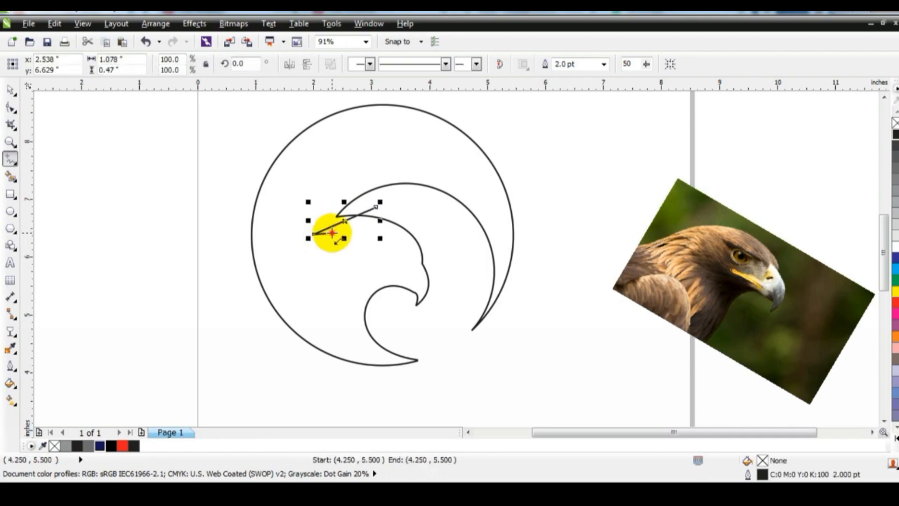
{"action": "left_click", "coordinate": [367, 370]}
Bend the path's upper segment into an arc running through the pointed corner behind the crown.
{"action": "left_click", "coordinate": [9, 108]}
{"action": "key", "text": "shift+F2"}
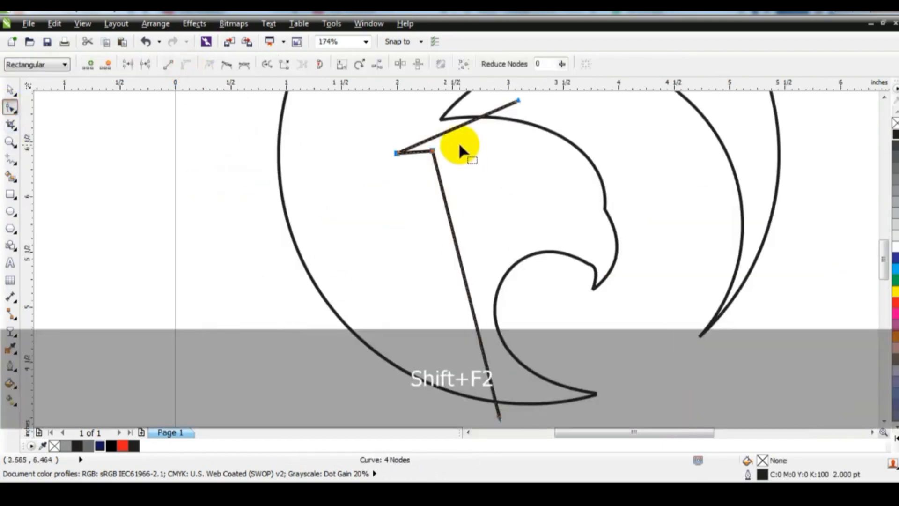
{"action": "key", "text": "F3"}
{"action": "left_click_drag", "start_coordinate": [457, 135], "coordinate": [466, 118]}
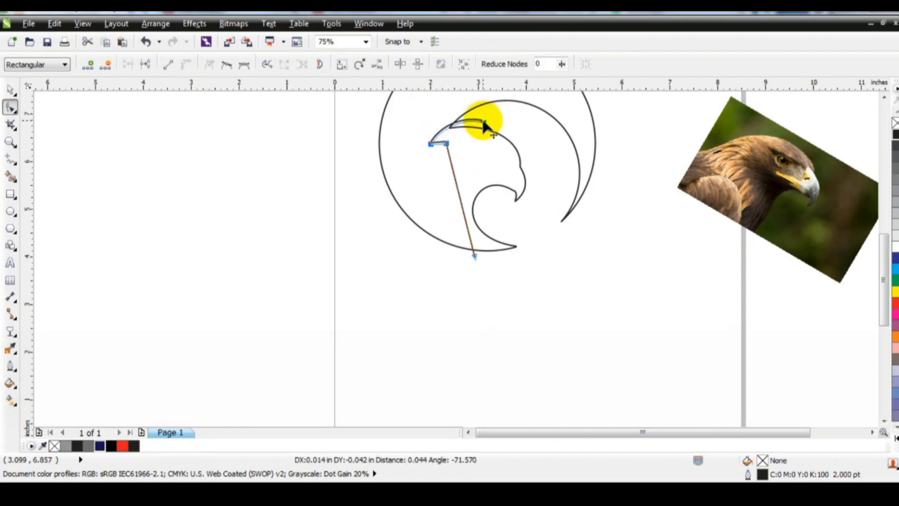
Curve the short feather-notch segment and bend the long neck segment outward to the circle's lower edge.
{"action": "left_click", "coordinate": [11, 142]}
{"action": "left_click_drag", "start_coordinate": [386, 114], "coordinate": [538, 267]}
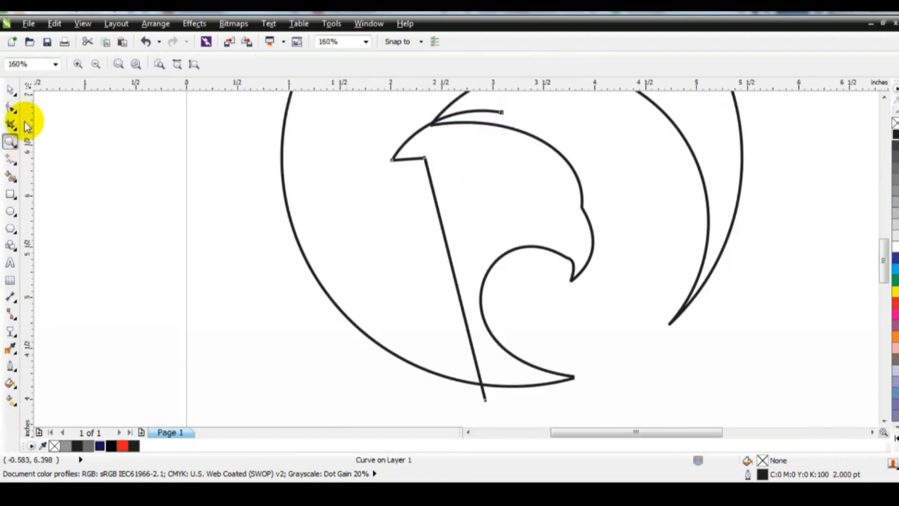
{"action": "left_click", "coordinate": [11, 107]}
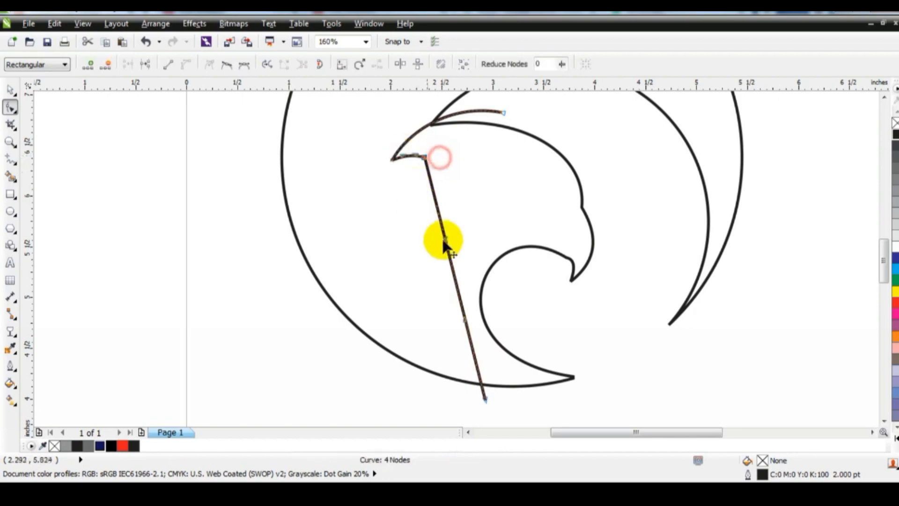
{"action": "mouse_move", "coordinate": [443, 241]}
{"action": "left_mouse_down"}
{"action": "mouse_move", "coordinate": [382, 193]}
{"action": "mouse_move", "coordinate": [462, 322]}
{"action": "mouse_move", "coordinate": [405, 182]}
{"action": "mouse_move", "coordinate": [364, 169]}
{"action": "left_mouse_up"}
{"action": "left_click", "coordinate": [387, 194]}
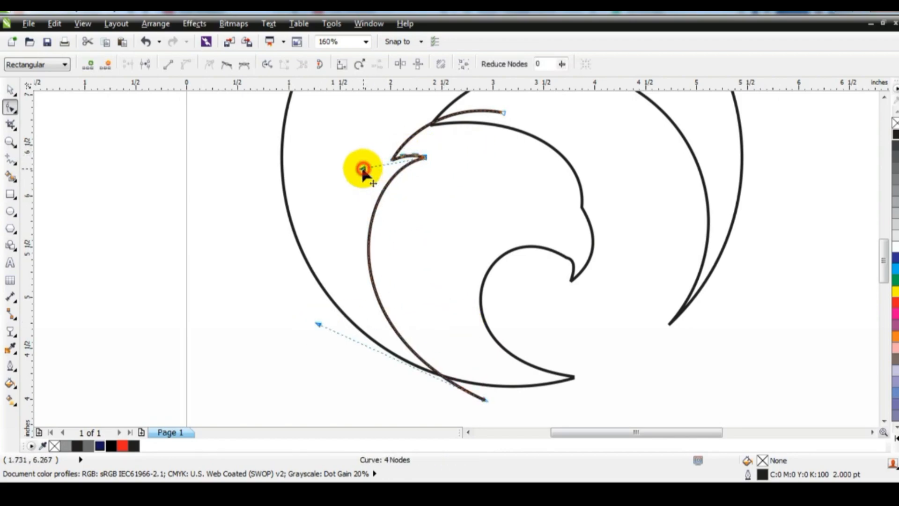
{"action": "left_click_drag", "start_coordinate": [315, 328], "coordinate": [312, 322]}
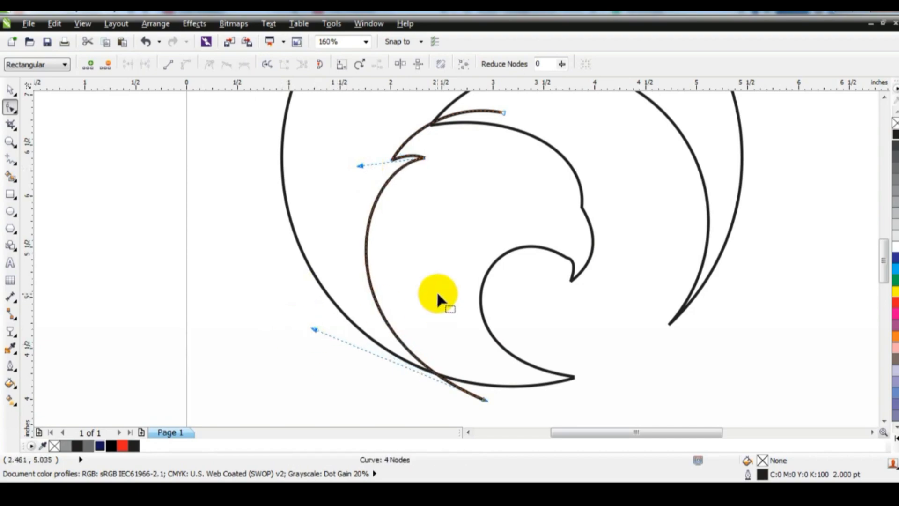
Extend the path from its upper endpoint with a straight segment crossing the inner arc above the crown.
{"action": "key", "text": "F3"}
{"action": "left_click", "coordinate": [9, 142]}
{"action": "left_click_drag", "start_coordinate": [301, 116], "coordinate": [628, 343]}
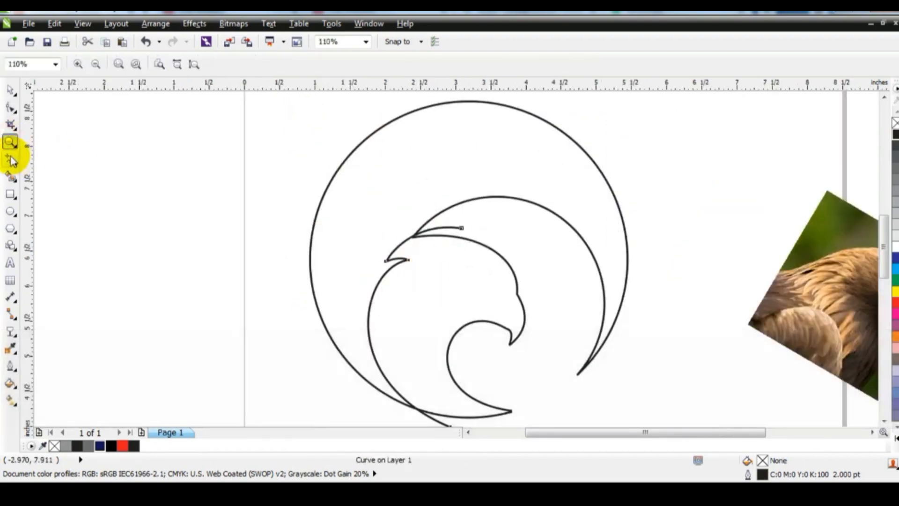
{"action": "left_click", "coordinate": [10, 159]}
{"action": "left_click", "coordinate": [461, 228]}
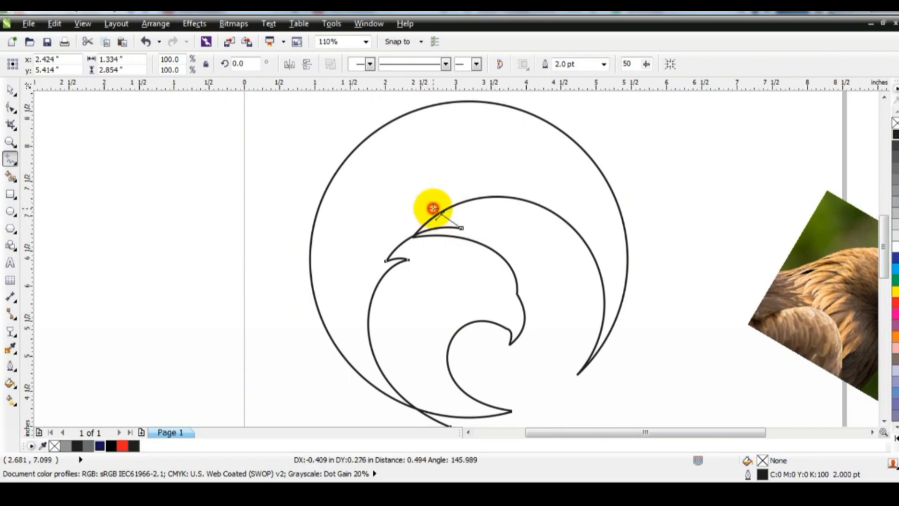
{"action": "left_click", "coordinate": [433, 209]}
Bend the new crown segment into an outward curve and adjust its lower corner into a feather tip.
{"action": "left_click", "coordinate": [11, 107]}
{"action": "key", "text": "shift+F2"}
{"action": "key", "text": "F3"}
{"action": "left_click", "coordinate": [10, 142]}
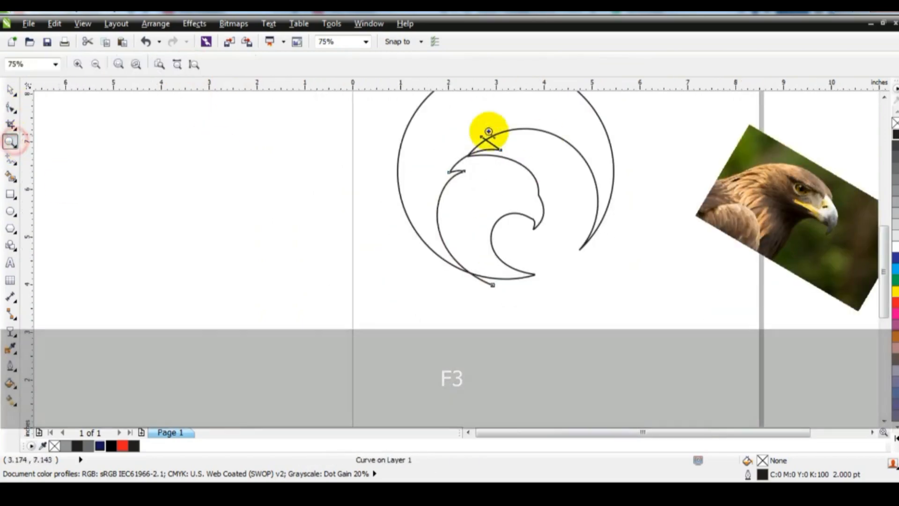
{"action": "left_click_drag", "start_coordinate": [461, 128], "coordinate": [524, 176]}
{"action": "left_click", "coordinate": [10, 107]}
{"action": "left_click_drag", "start_coordinate": [439, 192], "coordinate": [455, 184]}
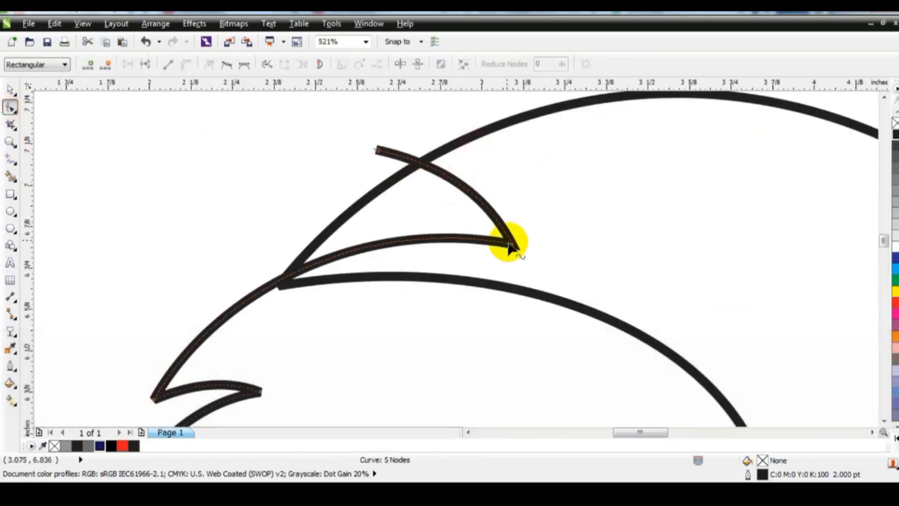
{"action": "left_click_drag", "start_coordinate": [514, 245], "coordinate": [516, 252]}
Draw a circle around the eagle head, offset from the existing circle, and scale it to about 4.76 inches in diameter.
{"action": "key", "text": "F3"}
{"action": "key", "text": "F3"}
{"action": "key", "text": "F3"}
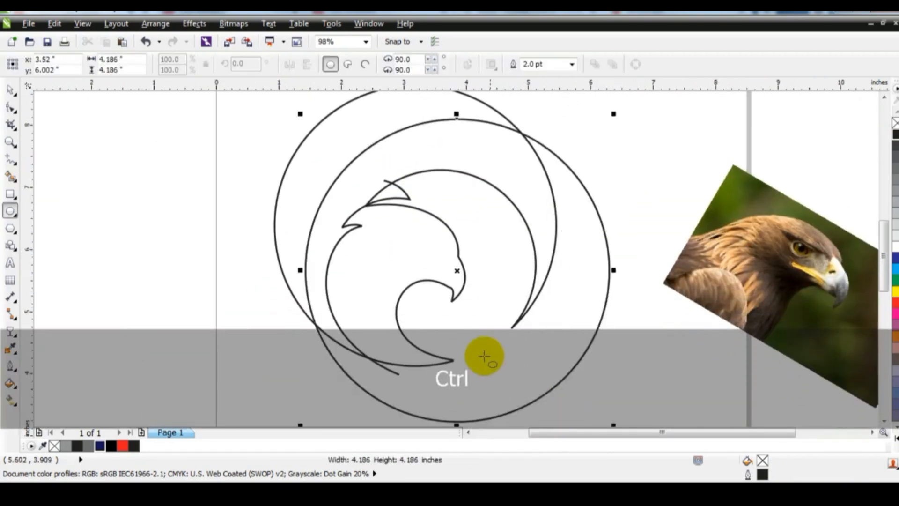
{"action": "key", "text": "space"}
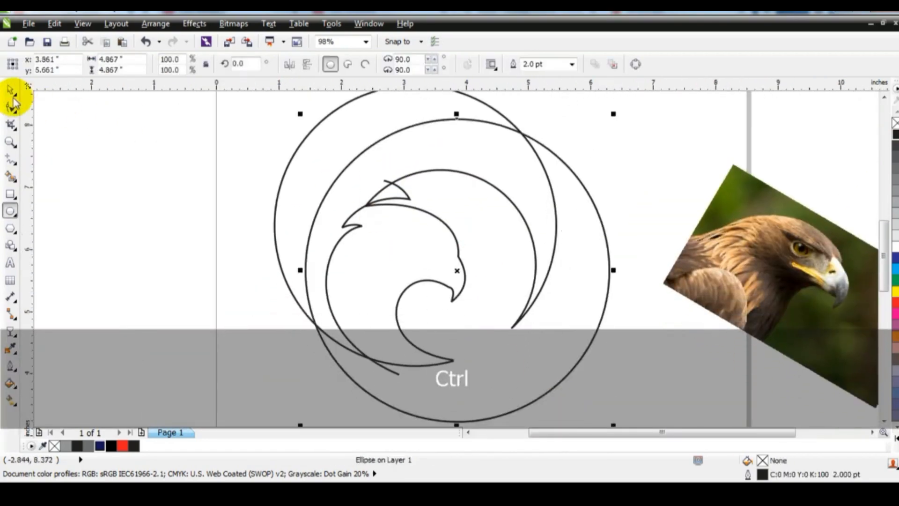
{"action": "key", "text": "F3"}
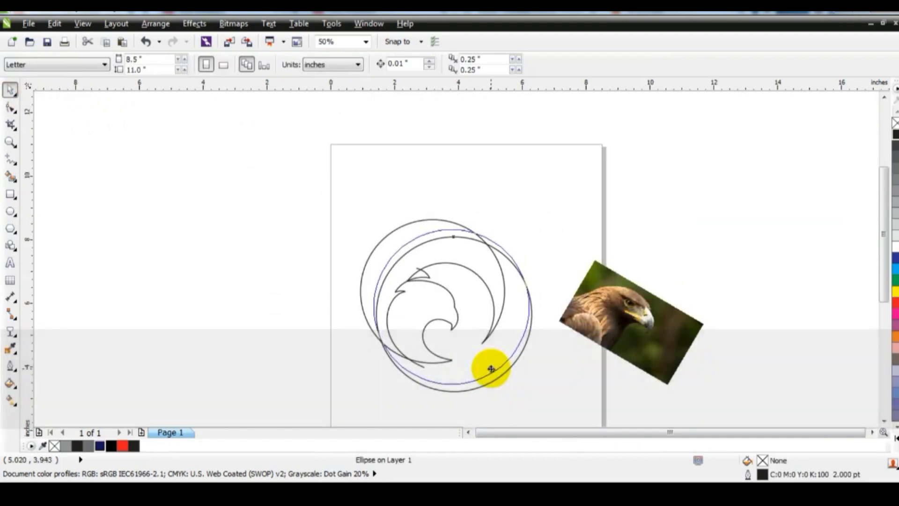
{"action": "left_click_drag", "start_coordinate": [533, 225], "coordinate": [530, 227]}
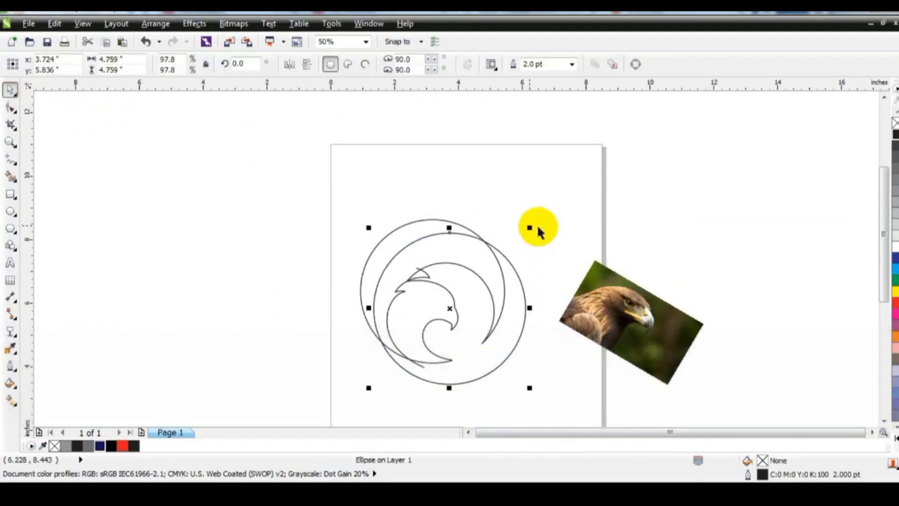
Duplicate the new circle and enlarge the copy slightly around the same center.
{"action": "left_click", "coordinate": [10, 142]}
{"action": "left_click_drag", "start_coordinate": [342, 200], "coordinate": [542, 394]}
{"action": "left_click", "coordinate": [10, 90]}
{"action": "key", "text": "KP_Add"}
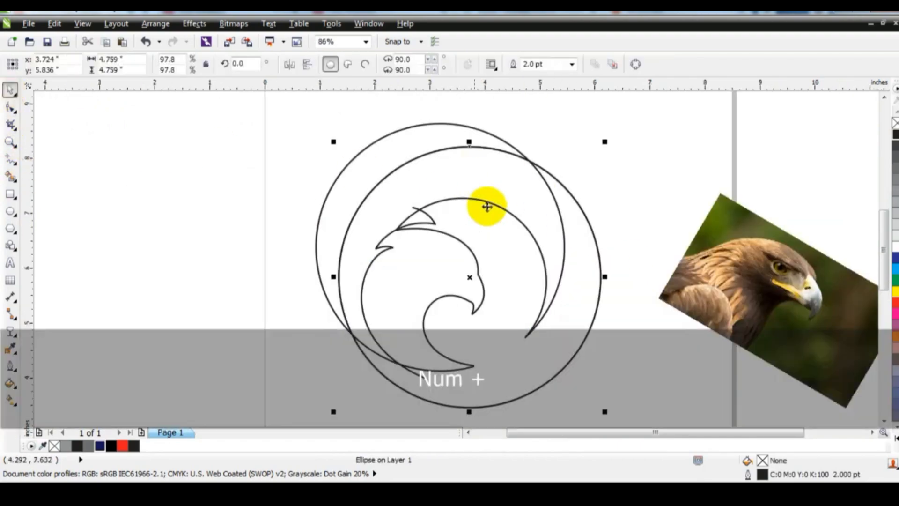
{"action": "left_click_drag", "start_coordinate": [605, 141], "coordinate": [617, 129]}
Draw a short slanted line across the two concentric circles above and behind the crown feathers.
{"action": "left_click", "coordinate": [10, 160]}
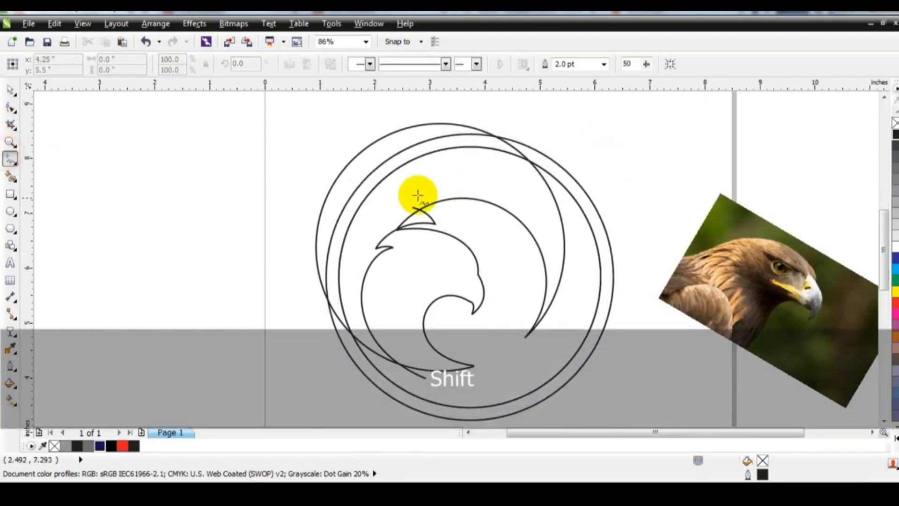
{"action": "left_click", "coordinate": [390, 181]}
{"action": "left_click", "coordinate": [350, 192], "text": "ctrl"}
Smart-fill the outer crescent pieces with 70% black, and the upper band, wing area and crown feather with 50% black.
{"action": "left_click", "coordinate": [10, 176]}
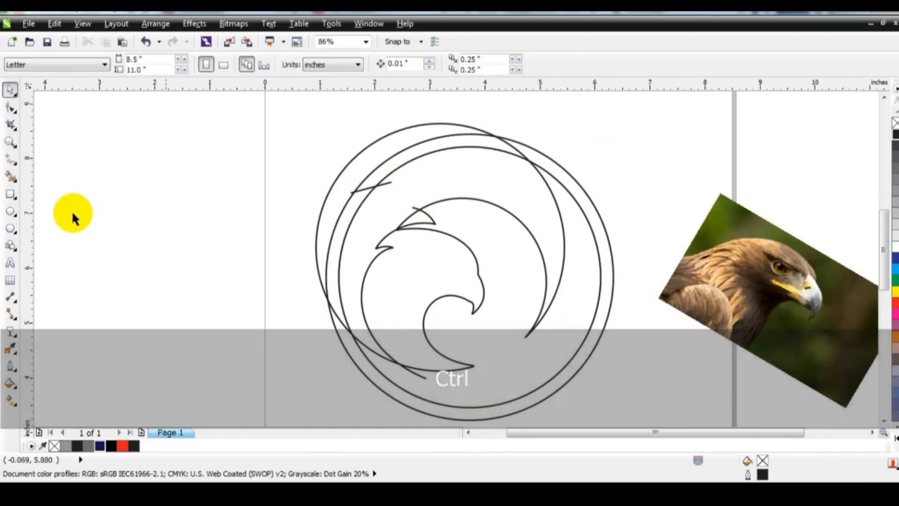
{"action": "left_click", "coordinate": [369, 159]}
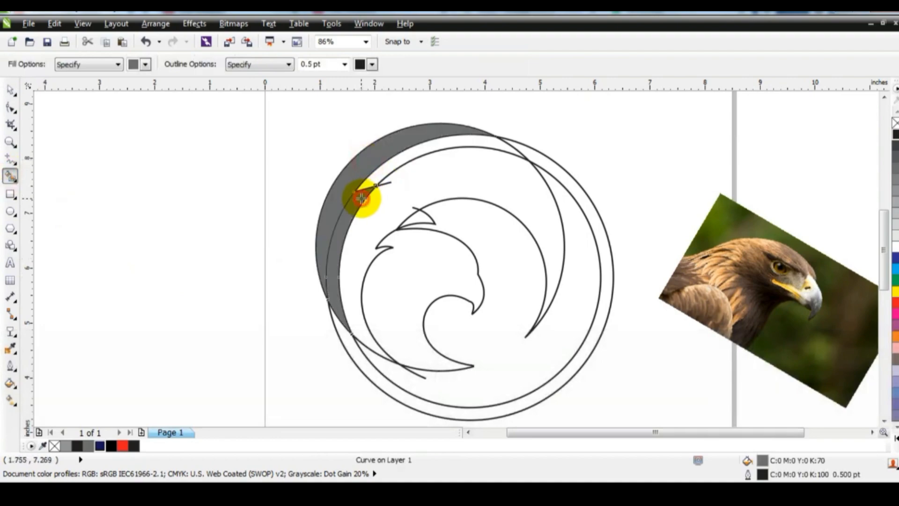
{"action": "left_click", "coordinate": [145, 64]}
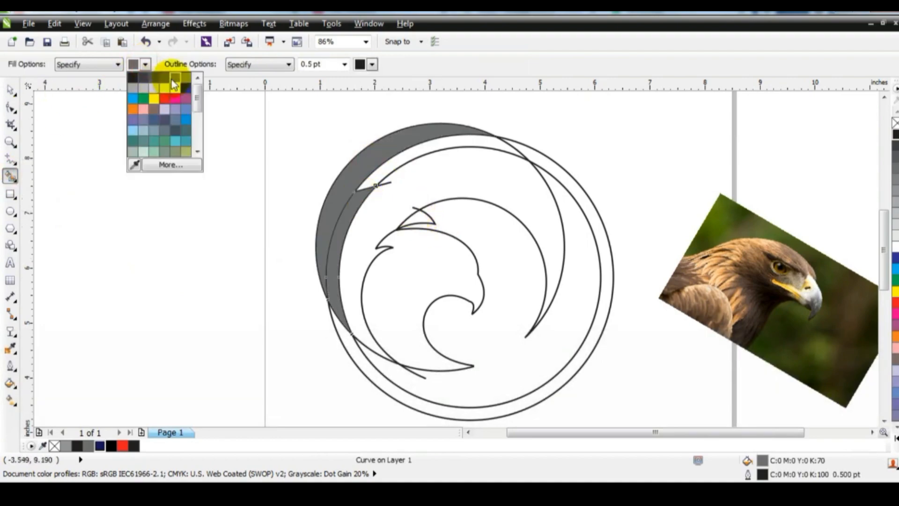
{"action": "left_click", "coordinate": [180, 83]}
{"action": "left_click", "coordinate": [399, 160]}
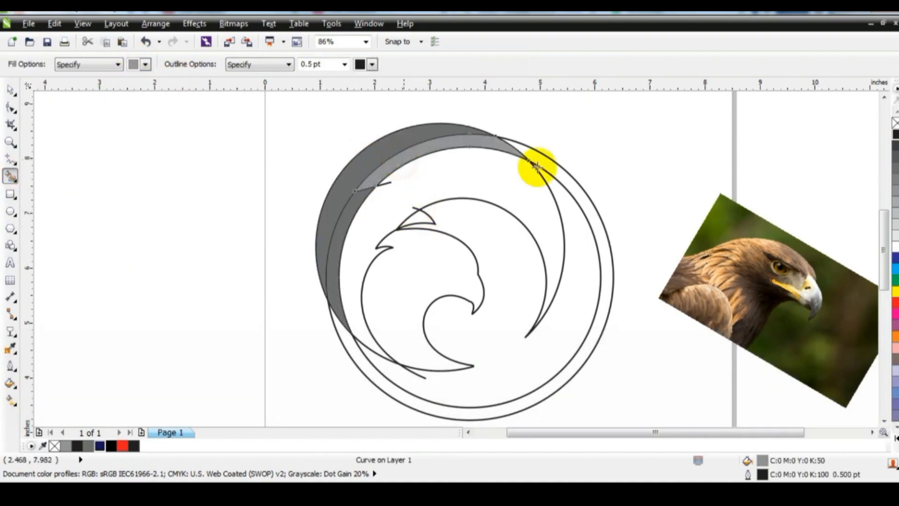
{"action": "left_click", "coordinate": [522, 168]}
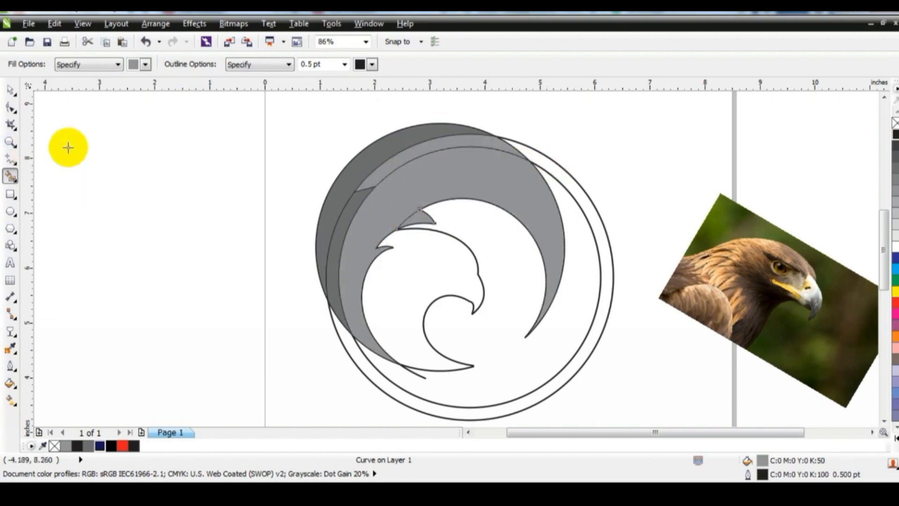
Delete the two concentric construction circles and the leftover guide curves around the filled shapes.
{"action": "left_click", "coordinate": [10, 89]}
{"action": "left_click", "coordinate": [519, 404]}
{"action": "key", "text": "Delete"}
{"action": "left_click", "coordinate": [491, 400]}
{"action": "key", "text": "Delete"}
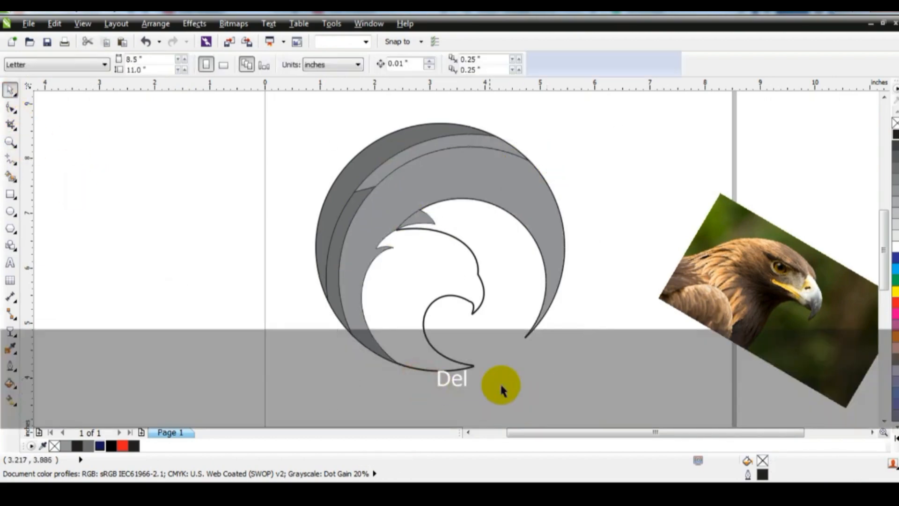
Weld the 50% black pieces into one shape and the 70% black crescent pieces into another.
{"action": "left_click", "coordinate": [368, 249]}
{"action": "left_click", "coordinate": [420, 216], "text": "shift"}
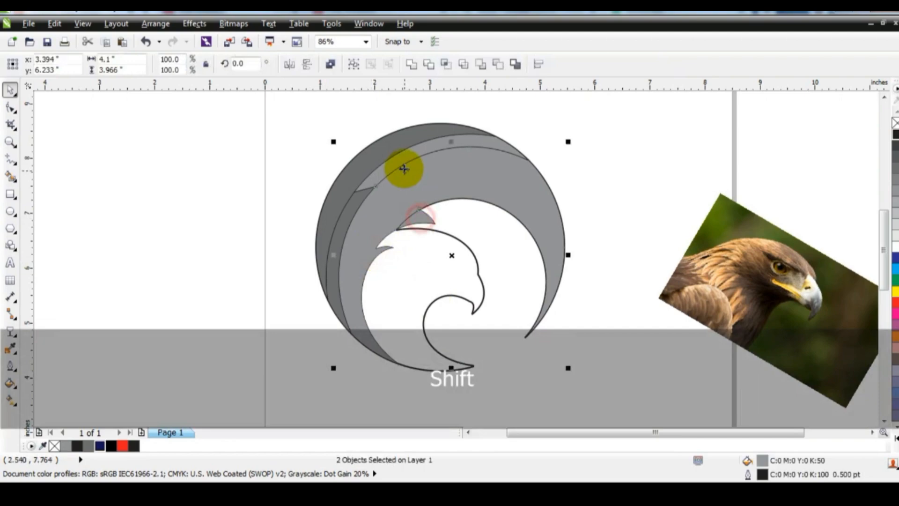
{"action": "left_click", "coordinate": [411, 64]}
{"action": "left_click", "coordinate": [335, 239]}
{"action": "left_click", "coordinate": [363, 167], "text": "shift"}
{"action": "left_click", "coordinate": [411, 65]}
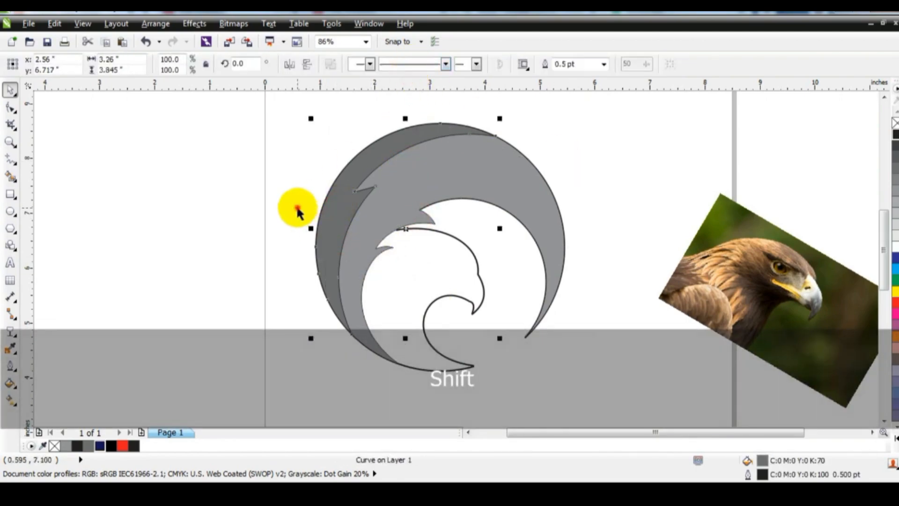
Draw a two-segment line from the beak's inner corner to the neck's pointed tip and slightly beyond it.
{"action": "left_click", "coordinate": [10, 142]}
{"action": "left_click_drag", "start_coordinate": [310, 185], "coordinate": [639, 401]}
{"action": "left_click_drag", "start_coordinate": [209, 179], "coordinate": [562, 386]}
{"action": "left_click", "coordinate": [11, 158]}
{"action": "left_click", "coordinate": [558, 240]}
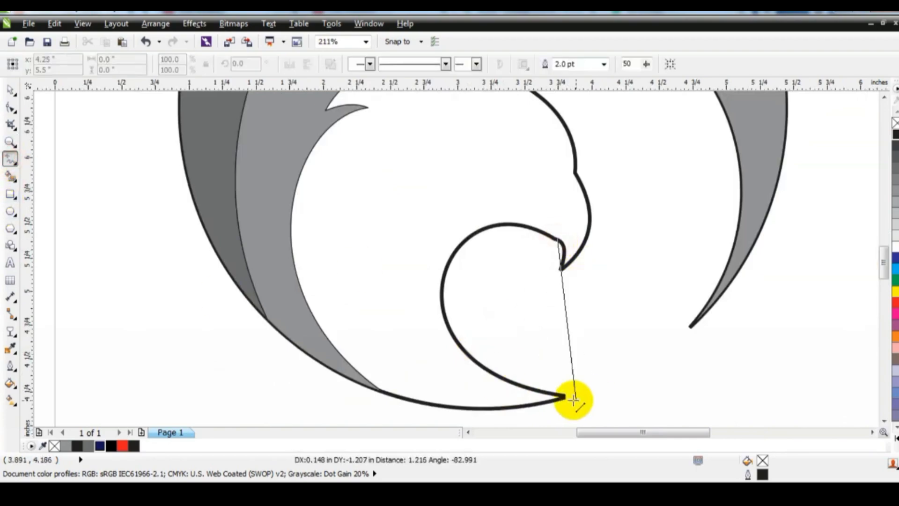
{"action": "left_click", "coordinate": [562, 396]}
{"action": "left_click", "coordinate": [596, 406]}
Bend the long segment into an arc behind the throat curve and extend its beak end with a short segment.
{"action": "left_click", "coordinate": [10, 107]}
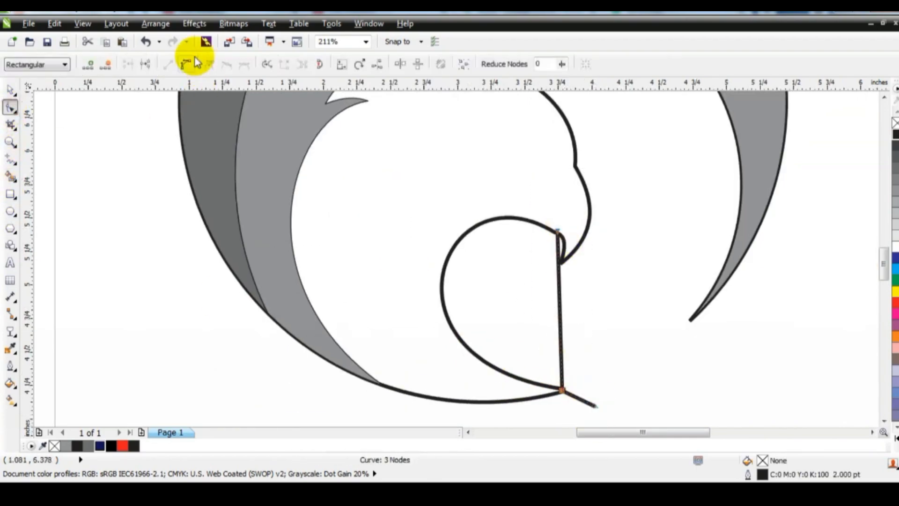
{"action": "left_click_drag", "start_coordinate": [571, 255], "coordinate": [570, 252]}
{"action": "left_click_drag", "start_coordinate": [562, 291], "coordinate": [320, 376]}
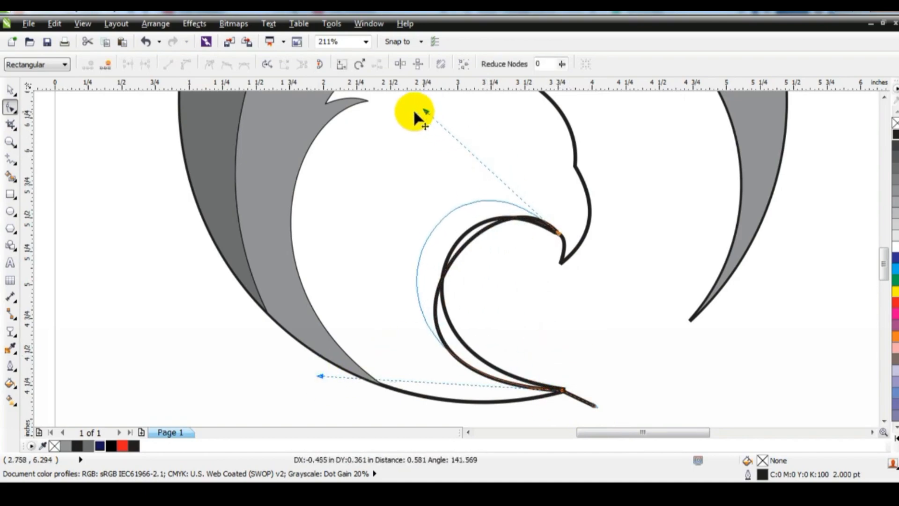
{"action": "left_click_drag", "start_coordinate": [414, 111], "coordinate": [413, 110]}
{"action": "key", "text": "F3"}
{"action": "left_click_drag", "start_coordinate": [379, 262], "coordinate": [360, 273]}
{"action": "left_click_drag", "start_coordinate": [424, 136], "coordinate": [415, 127]}
{"action": "left_click", "coordinate": [10, 89]}
{"action": "key", "text": "F3"}
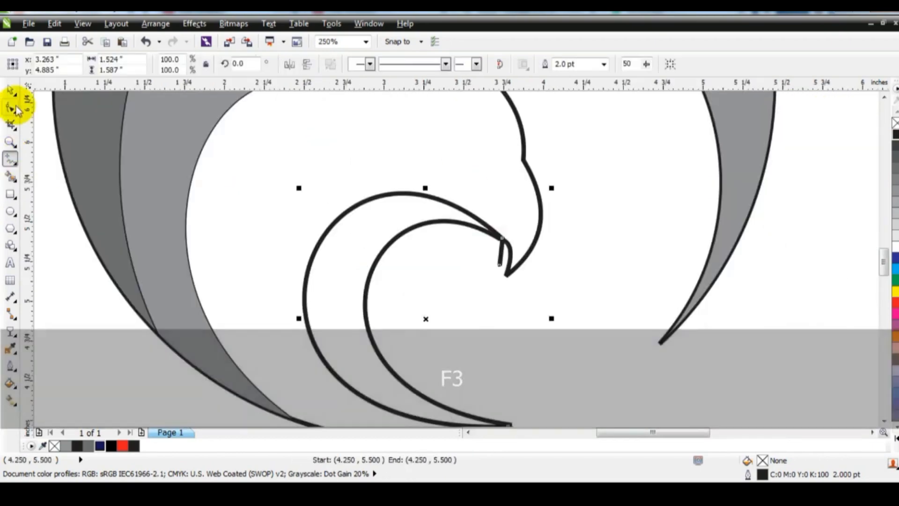
{"action": "left_click", "coordinate": [170, 237]}
{"action": "key", "text": "Escape"}
Smart-fill the eagle head and the narrow throat crescent with 50% black.
{"action": "left_click", "coordinate": [12, 177]}
{"action": "left_click", "coordinate": [449, 281]}
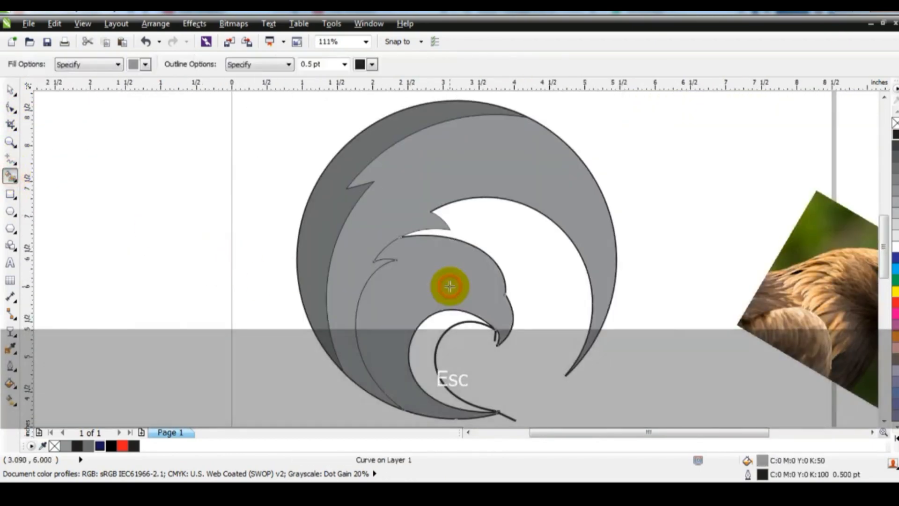
{"action": "left_click", "coordinate": [431, 325]}
{"action": "left_click", "coordinate": [110, 170]}
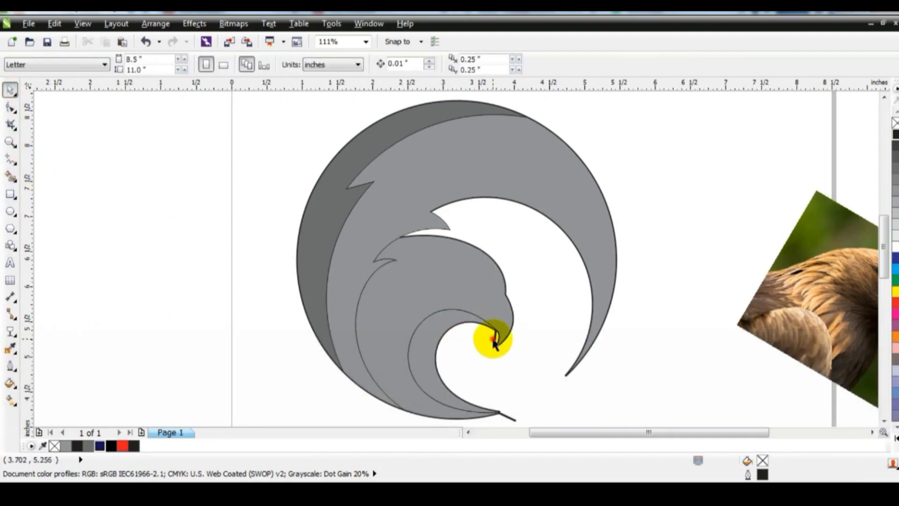
Delete the leftover construction curves around the beak and neck tip.
{"action": "left_click", "coordinate": [494, 338]}
{"action": "key", "text": "Delete"}
{"action": "key", "text": "F3"}
{"action": "left_click", "coordinate": [410, 323]}
{"action": "left_click", "coordinate": [11, 142]}
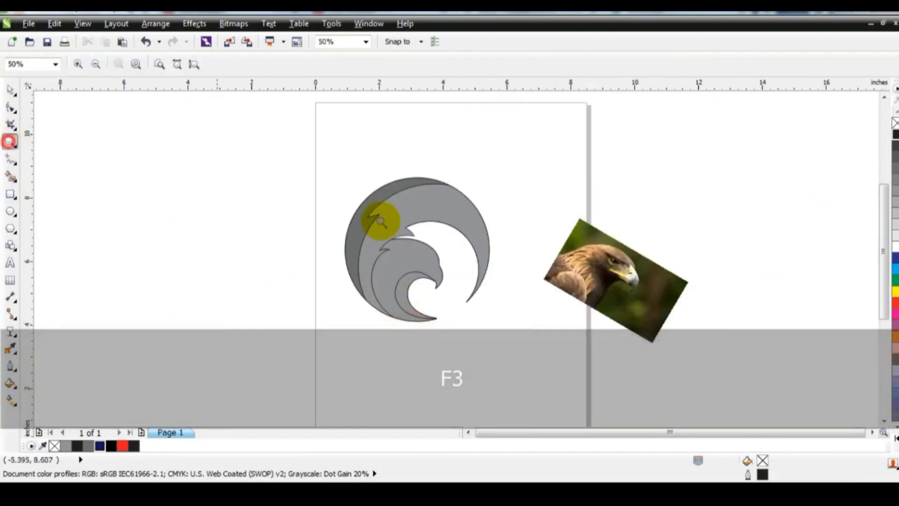
{"action": "left_click_drag", "start_coordinate": [323, 154], "coordinate": [563, 332]}
{"action": "left_click", "coordinate": [8, 92]}
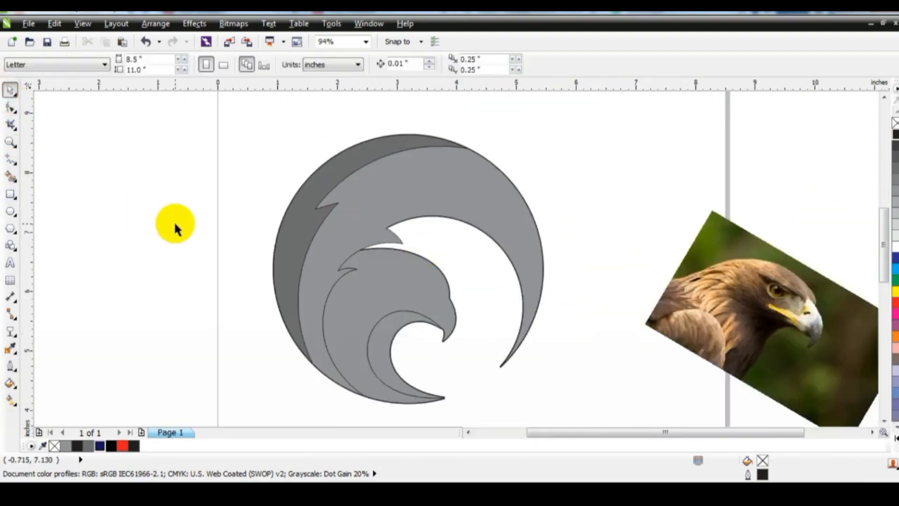
Try a linear gradient from dark blue to white on the outer crescent.
{"action": "left_click", "coordinate": [311, 231]}
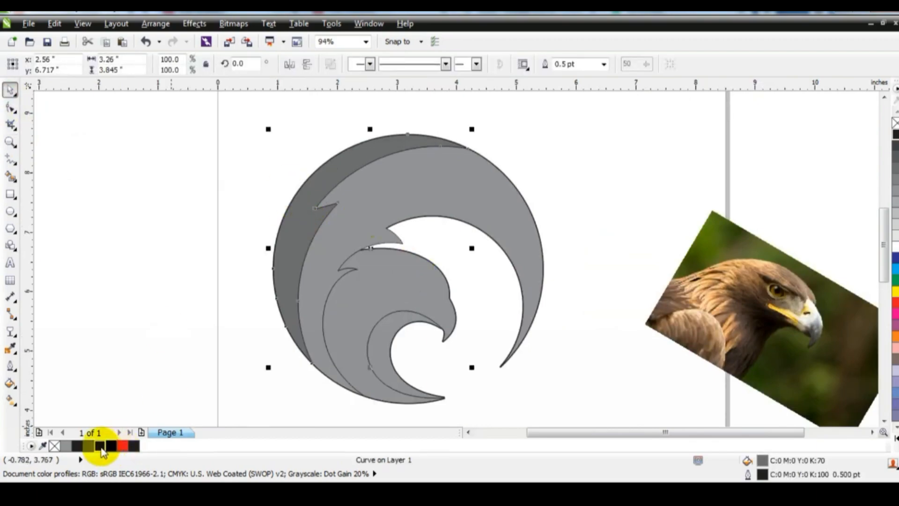
{"action": "left_click", "coordinate": [100, 446]}
{"action": "left_click", "coordinate": [10, 400]}
{"action": "left_click_drag", "start_coordinate": [306, 143], "coordinate": [359, 235]}
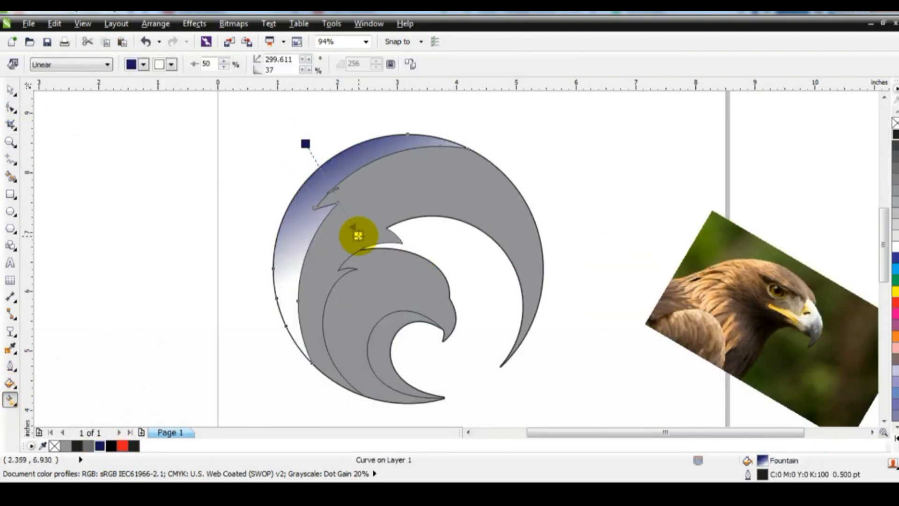
{"action": "left_click", "coordinate": [11, 92]}
{"action": "key", "text": "ctrl+z"}
Mix a bright blue near #1866F7 in the RGB model and apply it as the outer crescent's uniform fill.
{"action": "left_click", "coordinate": [10, 383]}
{"action": "left_click", "coordinate": [65, 287]}
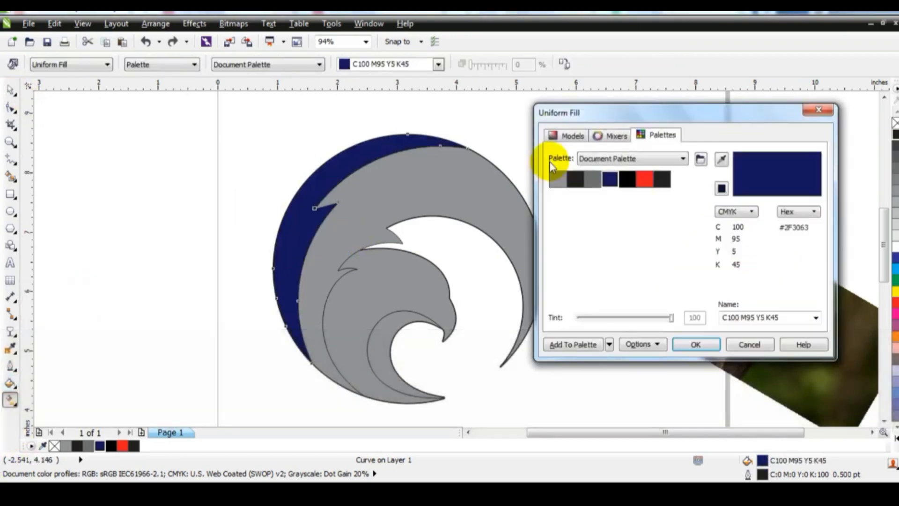
{"action": "left_click", "coordinate": [564, 135]}
{"action": "left_click", "coordinate": [603, 159]}
{"action": "left_click", "coordinate": [603, 187]}
{"action": "left_click", "coordinate": [676, 179]}
{"action": "left_click_drag", "start_coordinate": [702, 223], "coordinate": [703, 233]}
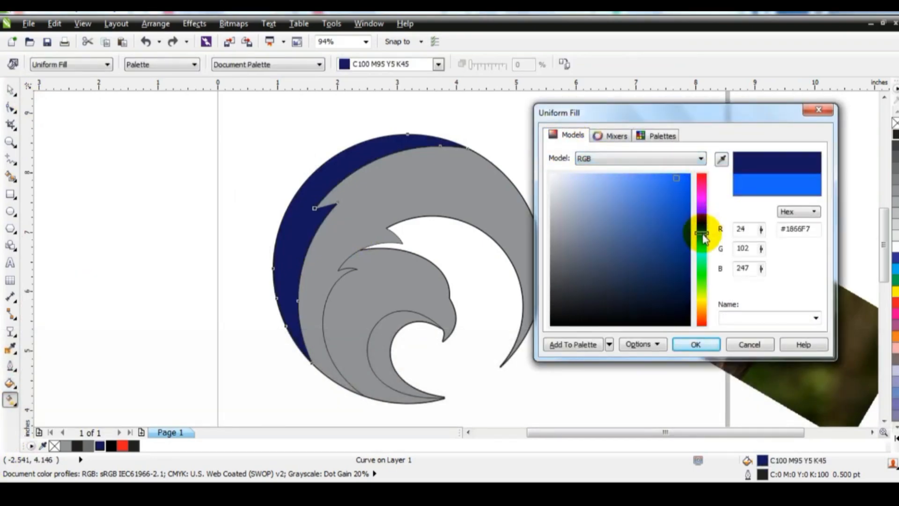
{"action": "left_click", "coordinate": [695, 344]}
Undo the blue uniform fills on the outer crescent and deselect it.
{"action": "key", "text": "ctrl+z"}
{"action": "left_click", "coordinate": [10, 89]}
{"action": "key", "text": "ctrl+z"}
{"action": "left_click", "coordinate": [104, 173]}
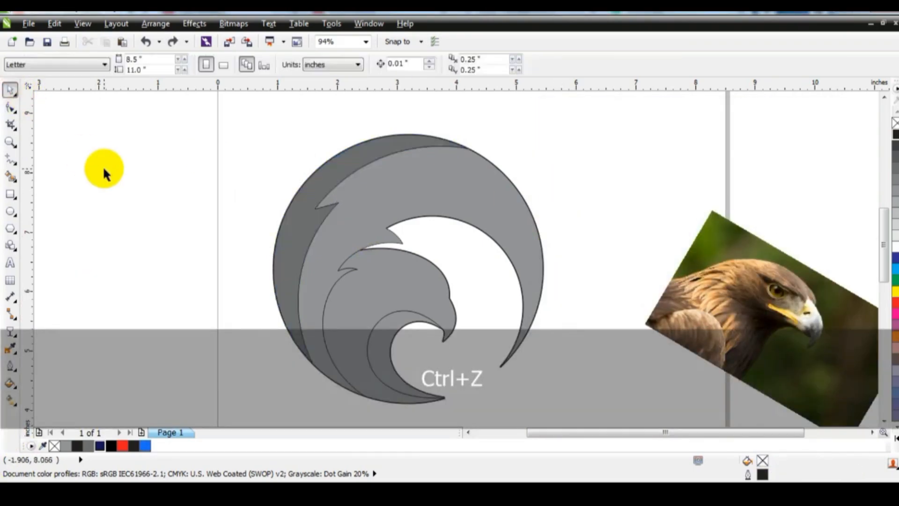
Fill the outer crescent with a linear gradient running downward from dark blue to the new bright blue.
{"action": "left_click", "coordinate": [307, 202]}
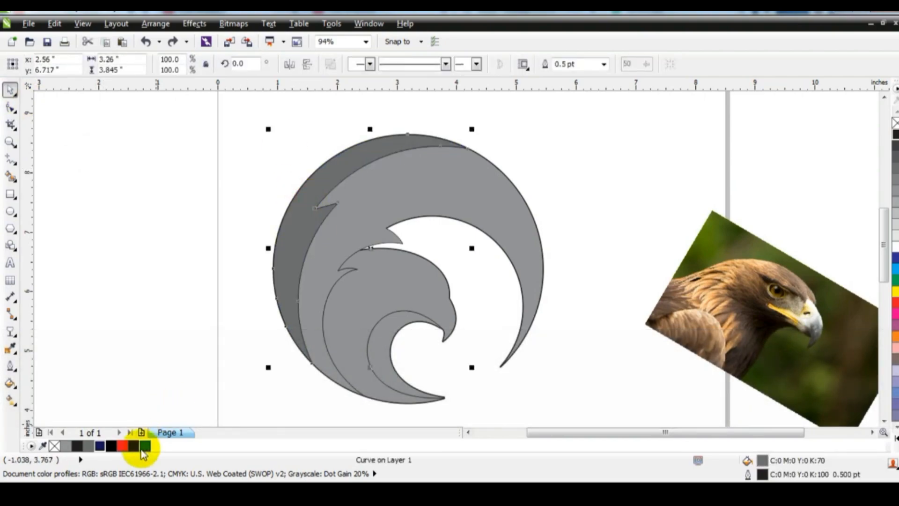
{"action": "left_click", "coordinate": [100, 446]}
{"action": "left_click", "coordinate": [10, 399]}
{"action": "left_click_drag", "start_coordinate": [292, 120], "coordinate": [318, 220]}
{"action": "left_click_drag", "start_coordinate": [145, 445], "coordinate": [319, 220]}
{"action": "left_click_drag", "start_coordinate": [276, 125], "coordinate": [288, 151]}
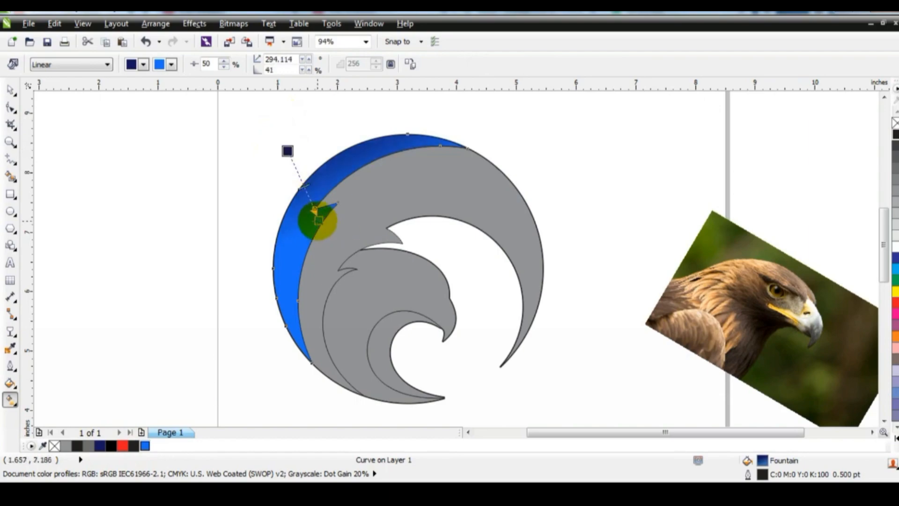
Apply a downward dark-blue to bright-blue linear gradient to the large inner wing shape.
{"action": "left_click", "coordinate": [414, 187]}
{"action": "left_click", "coordinate": [100, 446]}
{"action": "left_click_drag", "start_coordinate": [345, 164], "coordinate": [385, 266]}
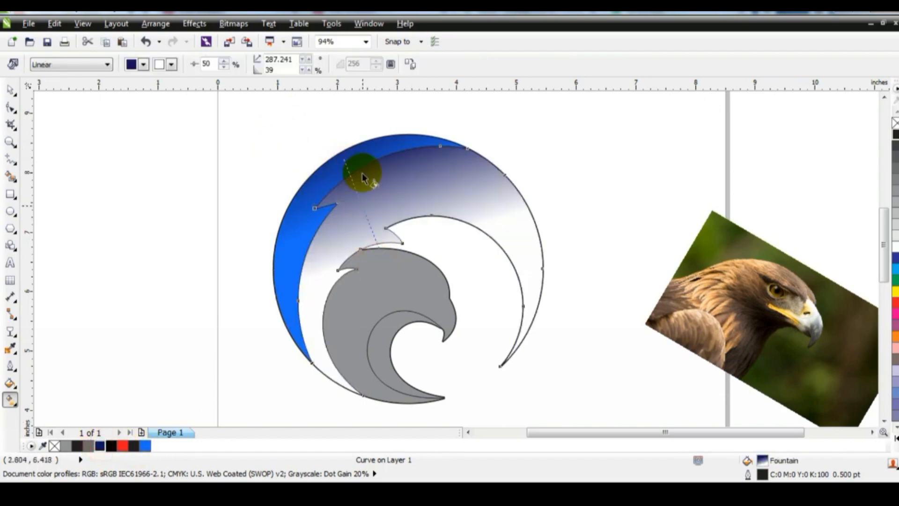
{"action": "mouse_move", "coordinate": [145, 445]}
{"action": "left_mouse_down"}
{"action": "mouse_move", "coordinate": [341, 313]}
{"action": "mouse_move", "coordinate": [385, 266]}
{"action": "left_mouse_up"}
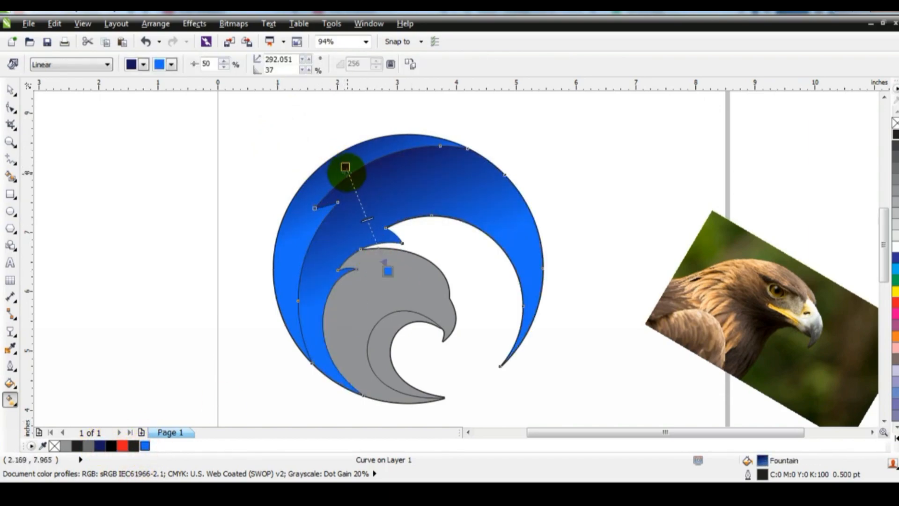
Give the eagle head a linear gradient from dark blue at the back feathers to bright blue near the throat.
{"action": "left_click", "coordinate": [7, 98]}
{"action": "left_click", "coordinate": [344, 291]}
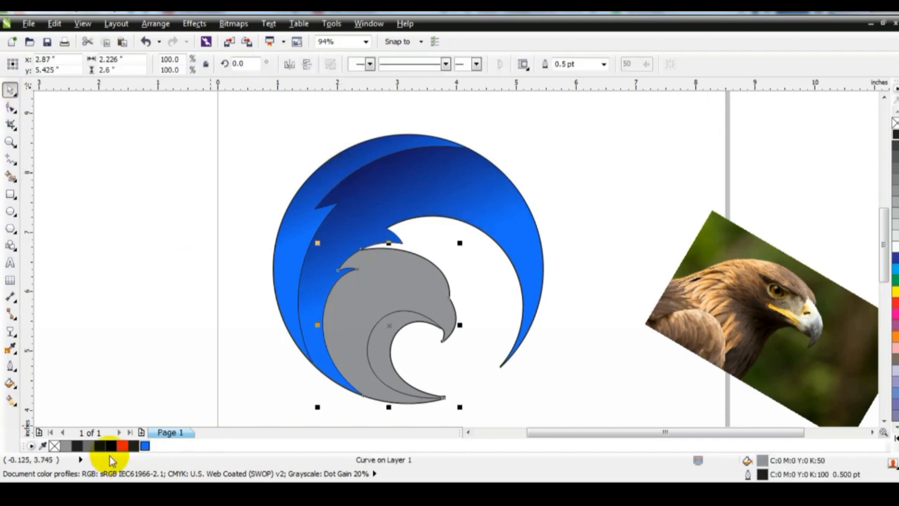
{"action": "left_click", "coordinate": [100, 445]}
{"action": "left_click", "coordinate": [10, 399]}
{"action": "mouse_move", "coordinate": [335, 233]}
{"action": "left_mouse_down"}
{"action": "mouse_move", "coordinate": [373, 331]}
{"action": "mouse_move", "coordinate": [385, 337]}
{"action": "mouse_move", "coordinate": [339, 261]}
{"action": "left_mouse_up"}
{"action": "left_click_drag", "start_coordinate": [358, 342], "coordinate": [385, 338]}
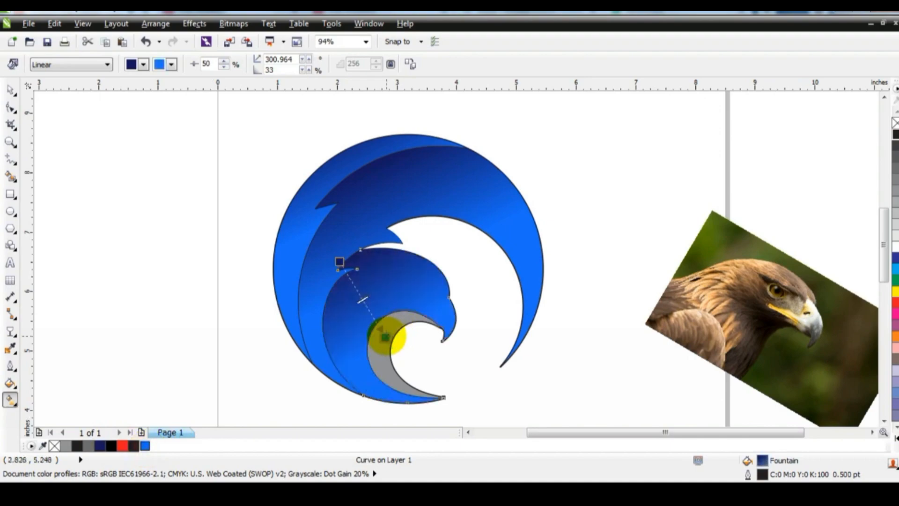
Undo the last gradient adjustments on the head and fill the throat crescent with dark blue C100 M95 Y5 K45.
{"action": "key", "text": "ctrl+z"}
{"action": "key", "text": "ctrl+z"}
{"action": "key", "text": "ctrl+z"}
{"action": "key", "text": "ctrl+z"}
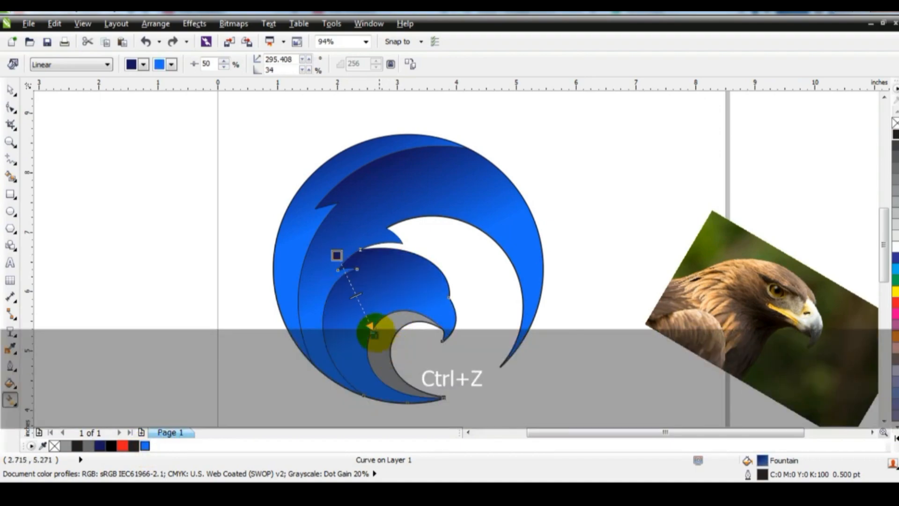
{"action": "left_click_drag", "start_coordinate": [100, 445], "coordinate": [377, 328]}
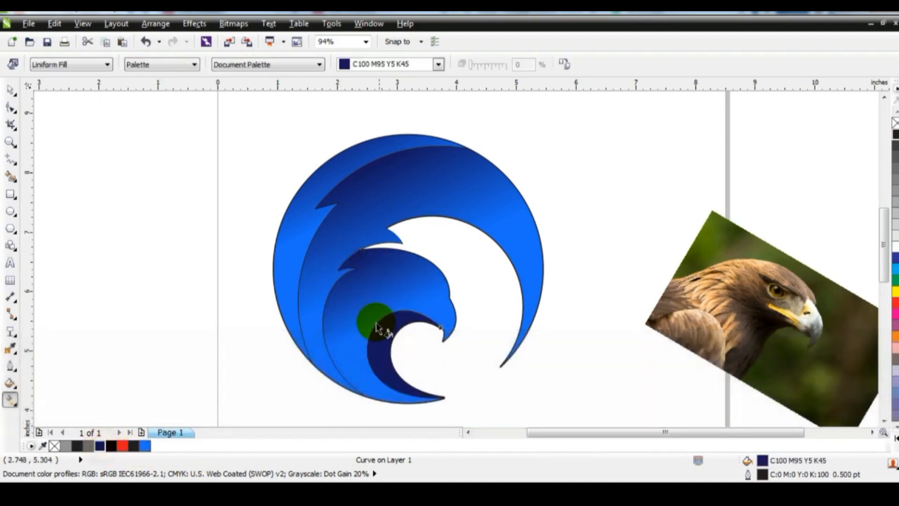
Give the throat crescent a linear gradient from dark blue to bright blue at an angle of about 327 degrees.
{"action": "left_click_drag", "start_coordinate": [415, 385], "coordinate": [426, 378]}
{"action": "left_click_drag", "start_coordinate": [145, 446], "coordinate": [448, 380]}
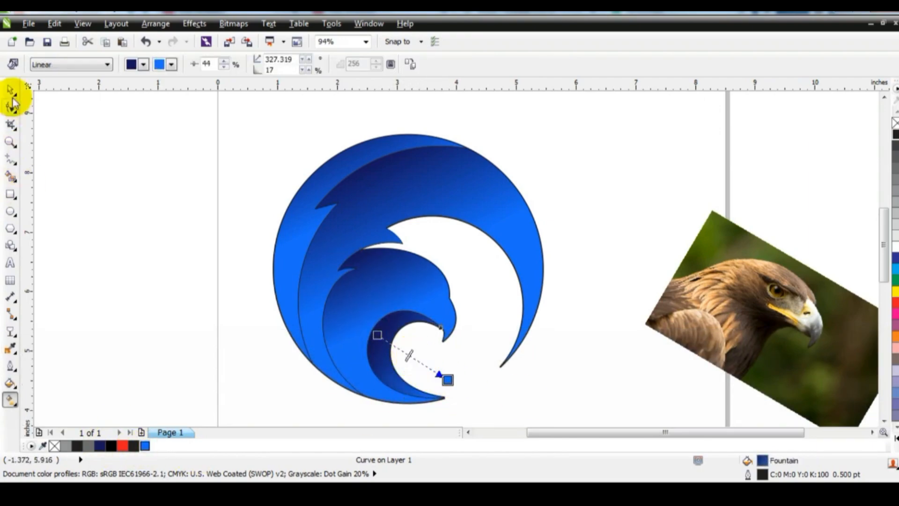
{"action": "left_click", "coordinate": [85, 218]}
Draw a closed, narrow triangular eye about 0.26 in wide and 0.26 in tall on the eagle head, near the beak.
{"action": "left_click", "coordinate": [11, 142]}
{"action": "left_click_drag", "start_coordinate": [375, 247], "coordinate": [499, 322]}
{"action": "left_click_drag", "start_coordinate": [327, 175], "coordinate": [580, 354]}
{"action": "left_click", "coordinate": [10, 159]}
{"action": "left_click", "coordinate": [531, 317]}
{"action": "double_click", "coordinate": [513, 365]}
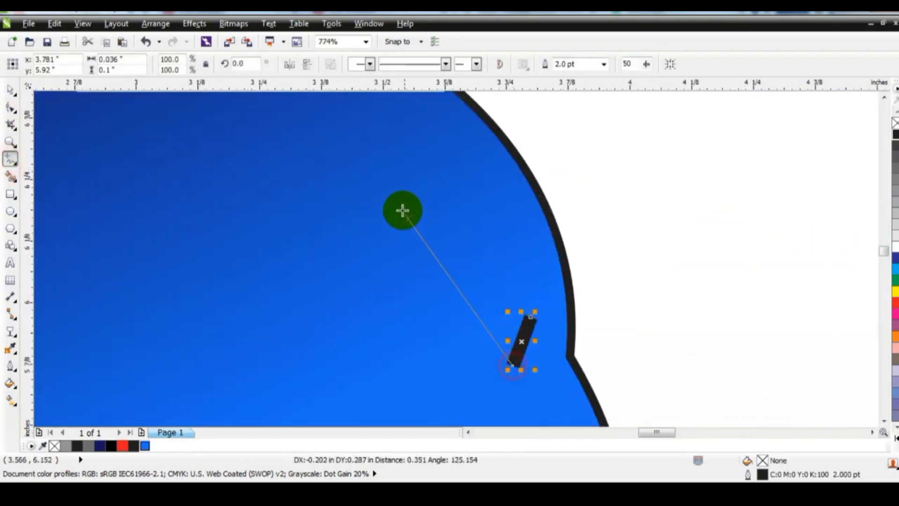
{"action": "left_click", "coordinate": [404, 236]}
{"action": "left_click", "coordinate": [531, 317]}
{"action": "left_click", "coordinate": [11, 89]}
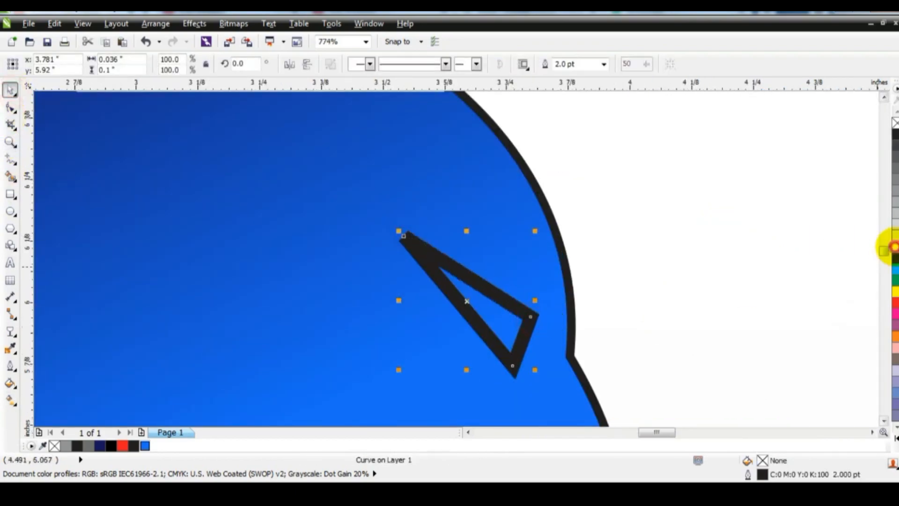
Fill the triangular eye with white and remove its outline.
{"action": "left_click", "coordinate": [892, 247]}
{"action": "right_click", "coordinate": [893, 123]}
{"action": "key", "text": "F3"}
{"action": "key", "text": "Escape"}
{"action": "key", "text": "F3"}
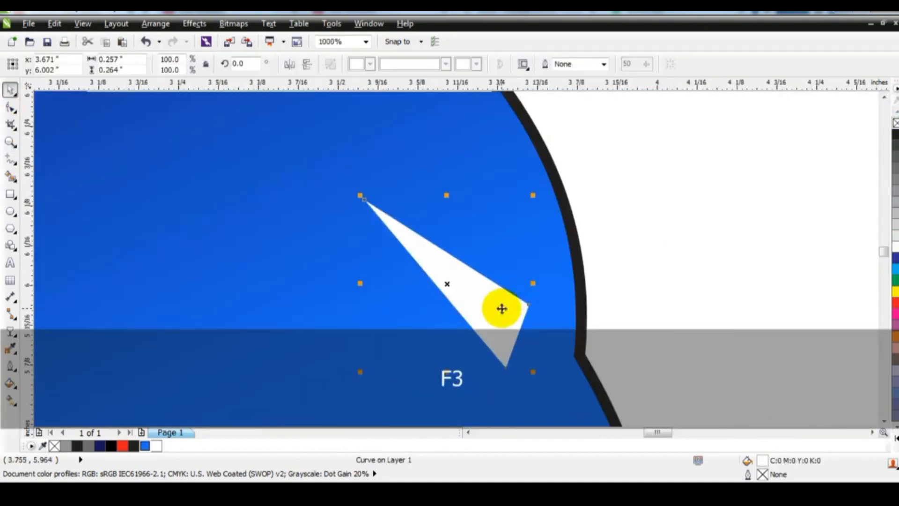
Rotate the white eye to about 349.5 degrees, scale it to about 83.5%, and deselect it.
{"action": "left_click", "coordinate": [501, 309]}
{"action": "left_click_drag", "start_coordinate": [533, 371], "coordinate": [492, 334]}
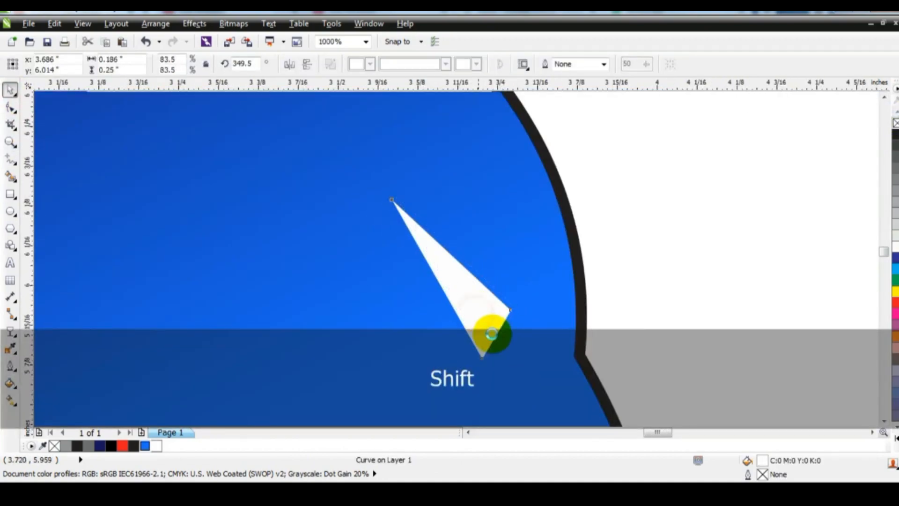
{"action": "key", "text": "F3"}
{"action": "key", "text": "Escape"}
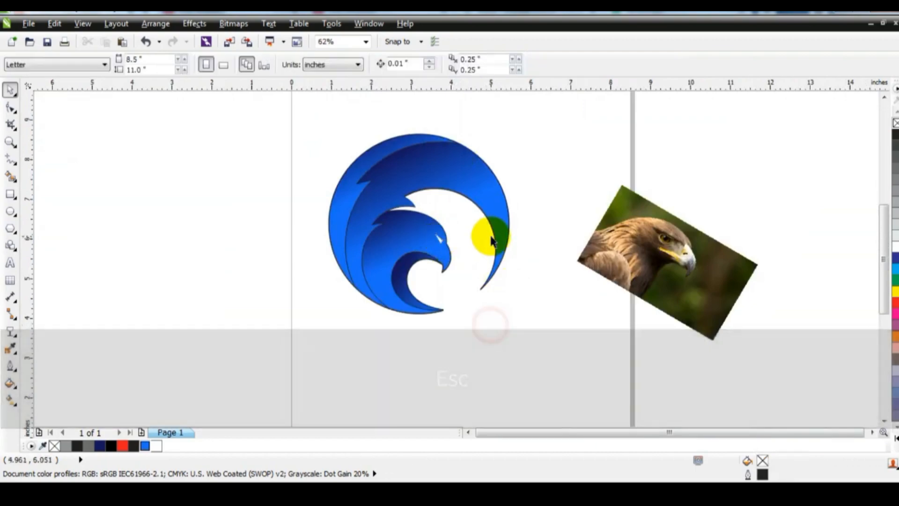
Select all the eagle logo shapes, undo the last change, and clear the selection.
{"action": "left_click_drag", "start_coordinate": [546, 333], "coordinate": [305, 120]}
{"action": "left_click", "coordinate": [674, 156]}
{"action": "key", "text": "ctrl+z"}
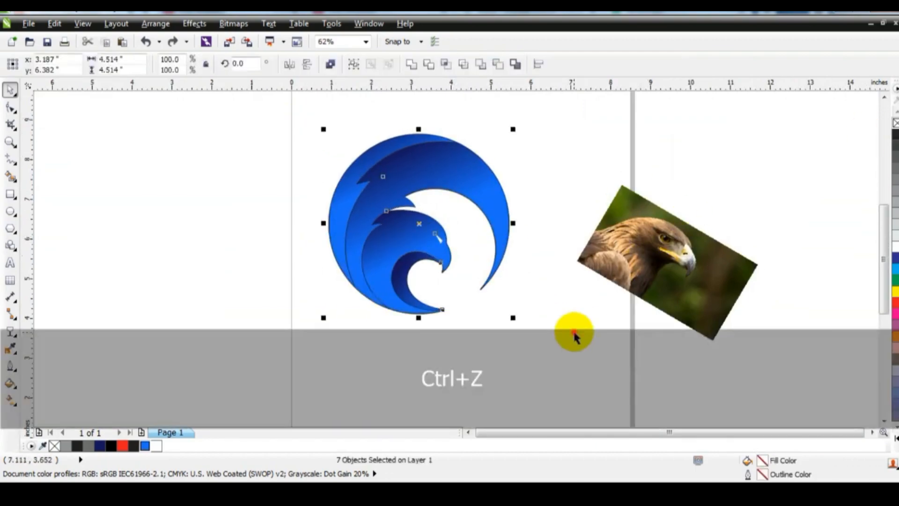
{"action": "left_click", "coordinate": [574, 336]}
{"action": "key", "text": "Escape"}
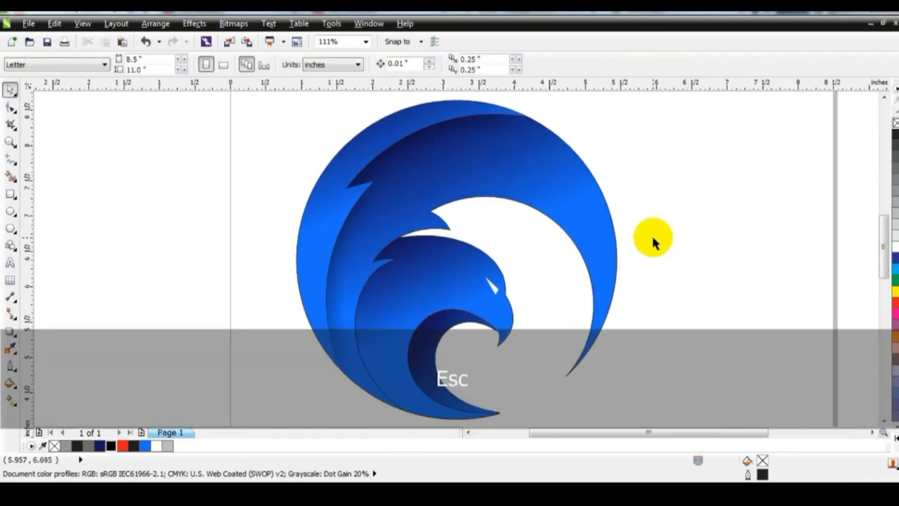